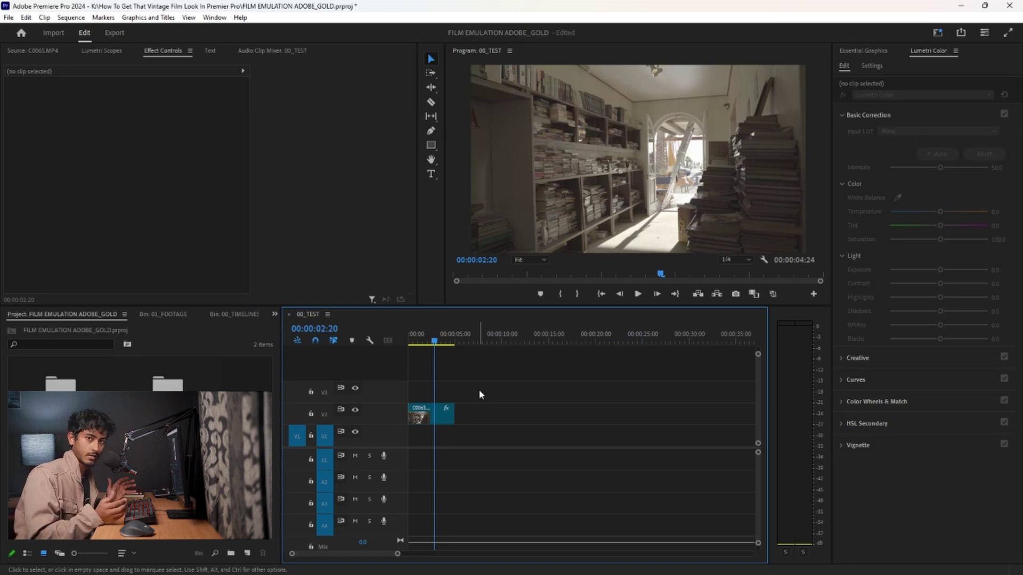
Select the bookshop clip in the timeline and move the playhead to 00:00:02:07
click(442, 416)
mouse_move(434, 342)
mouse_down()
mouse_move(419, 342)
mouse_move(432, 342)
mouse_up()
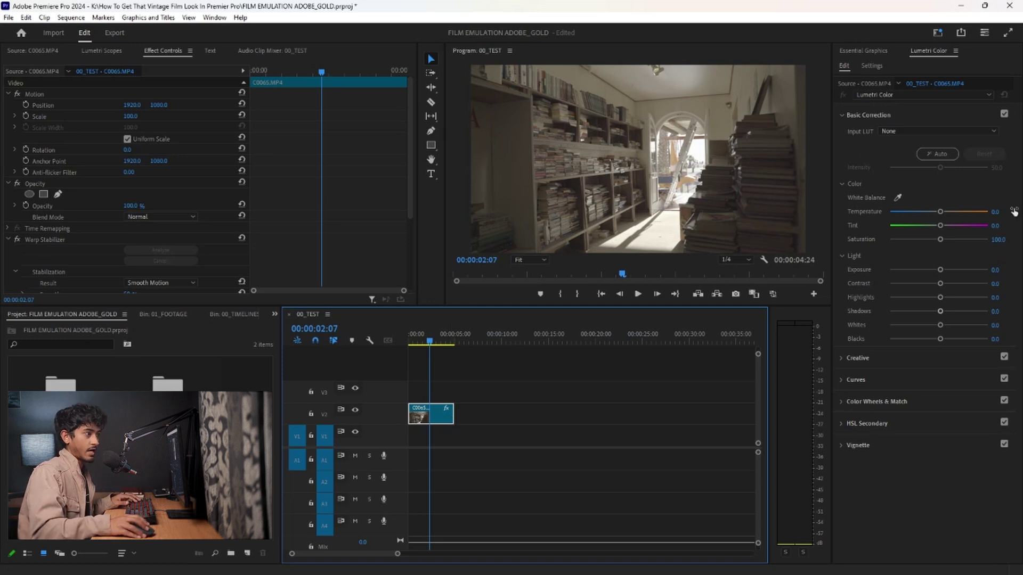
click(214, 18)
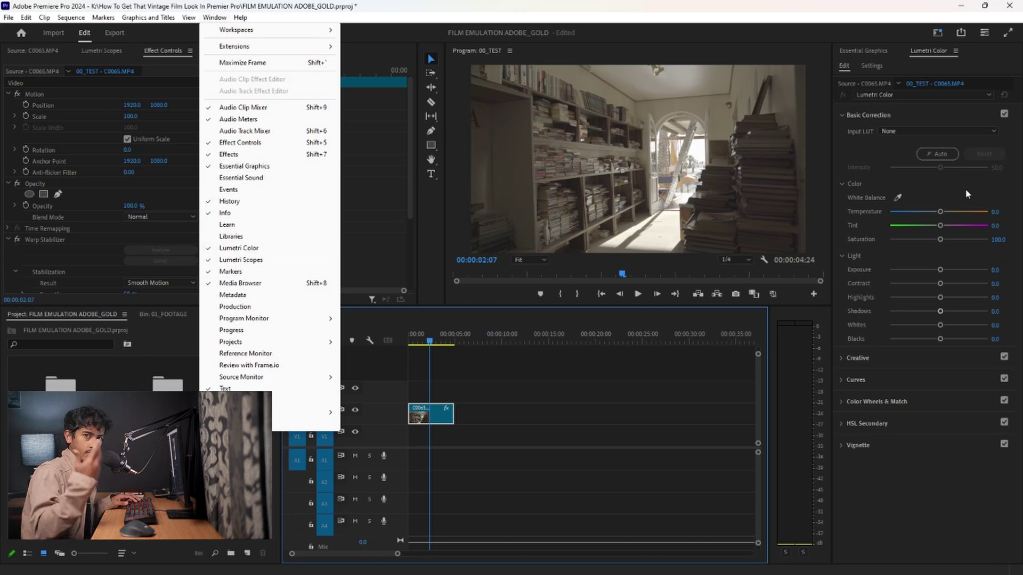
click(538, 490)
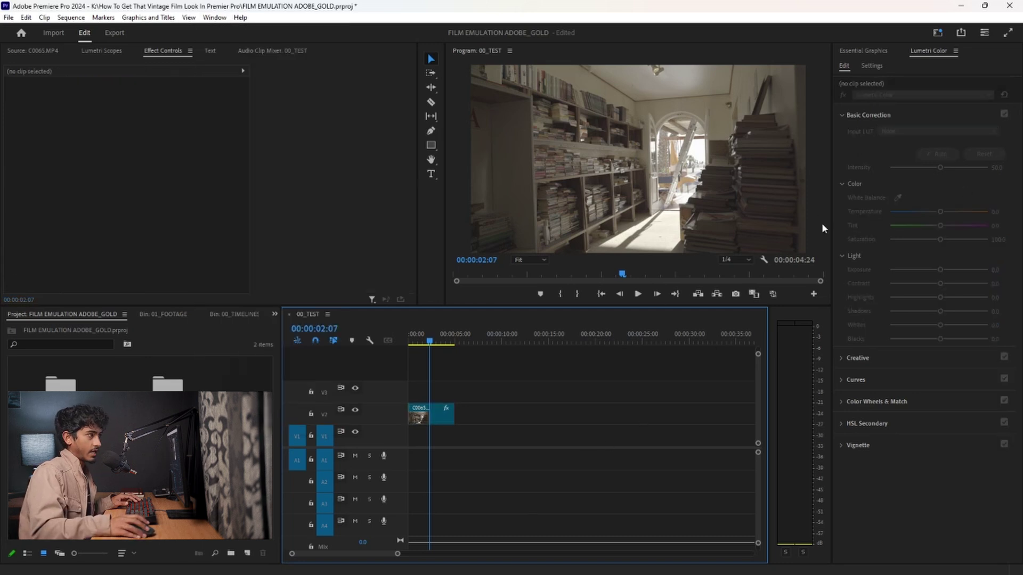
click(846, 115)
click(843, 114)
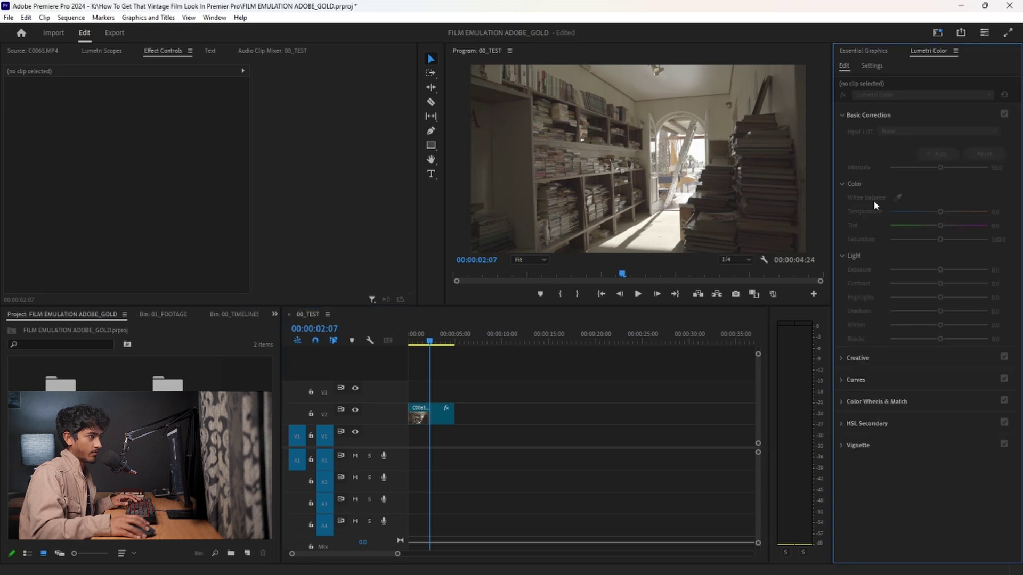
Raise the clip's Lumetri Contrast to about 50 and lower its Highlights to about -77
click(427, 418)
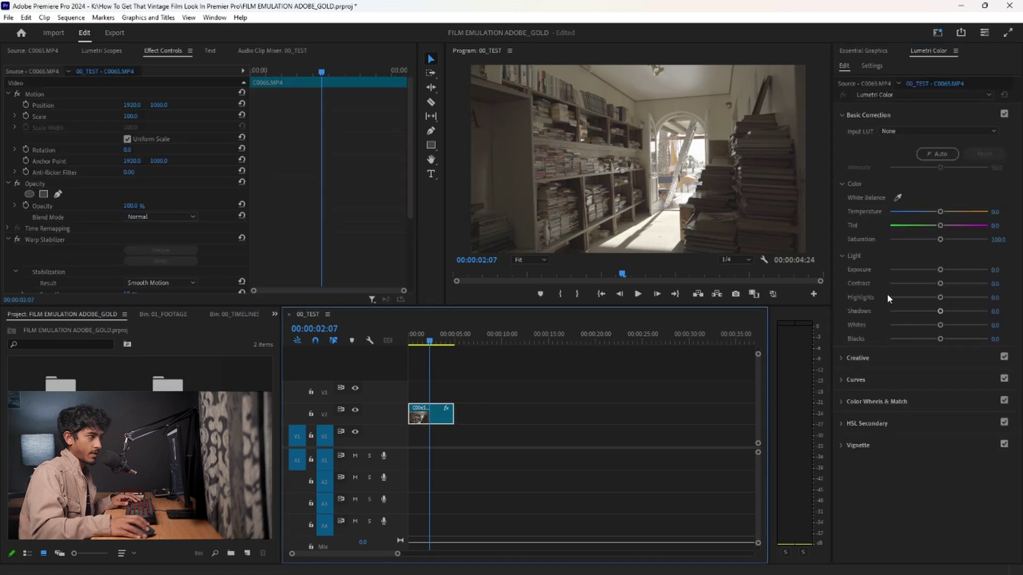
drag(941, 284, 949, 289)
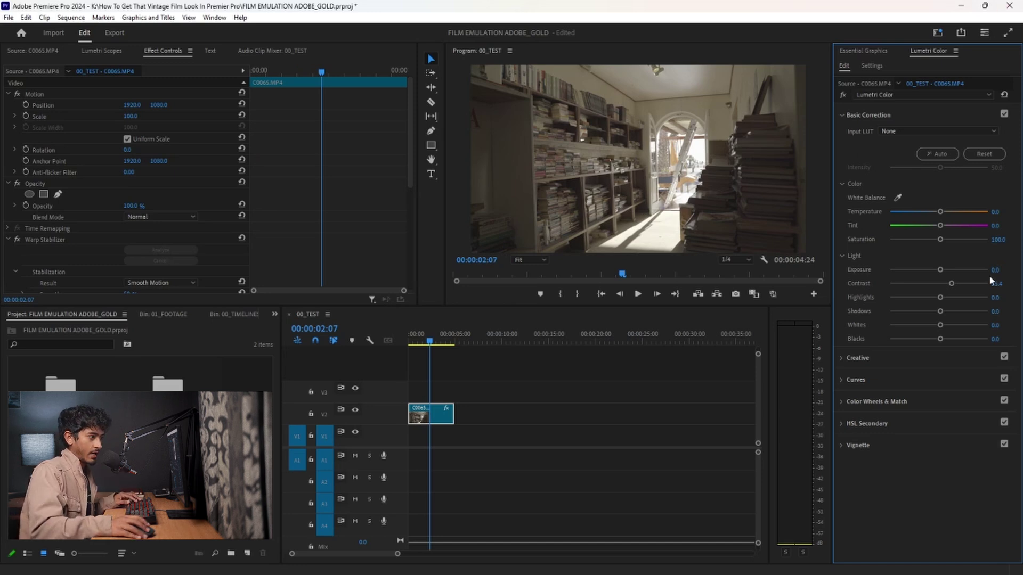
drag(955, 287, 900, 306)
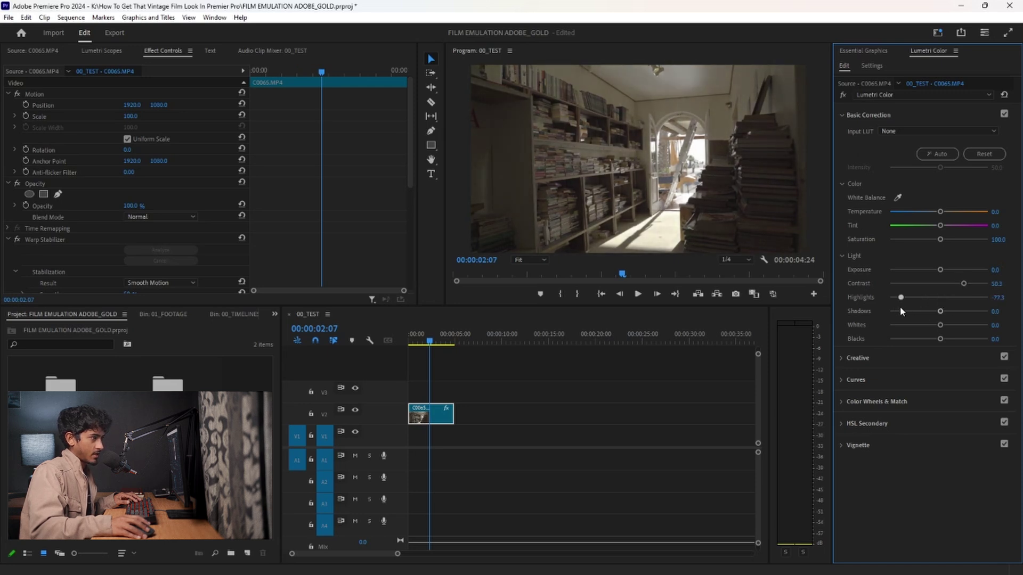
In the Lumetri Creative adjustments, raise Vibrance to 100 and Saturation to about 147
click(841, 115)
click(841, 137)
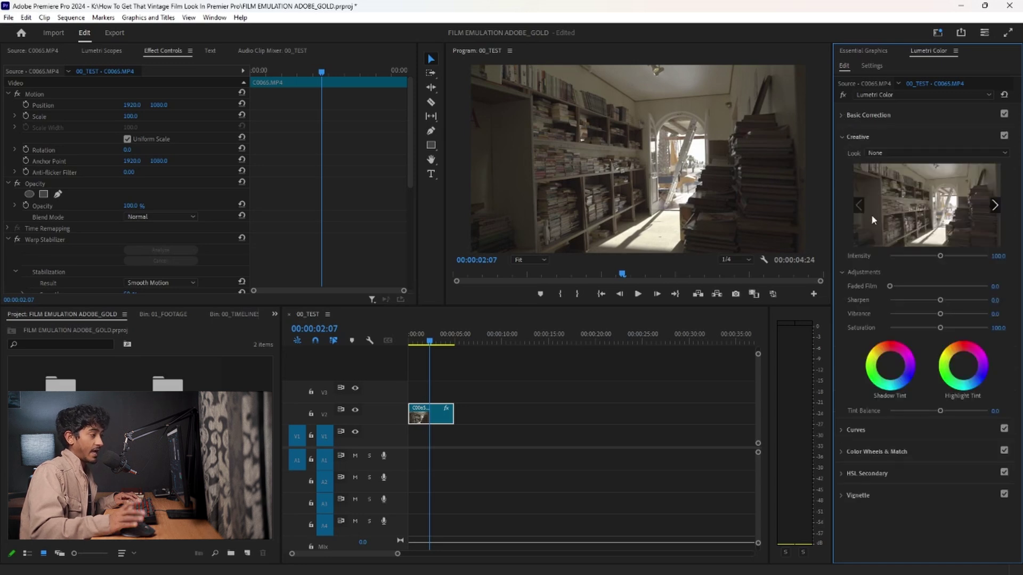
drag(949, 330, 986, 320)
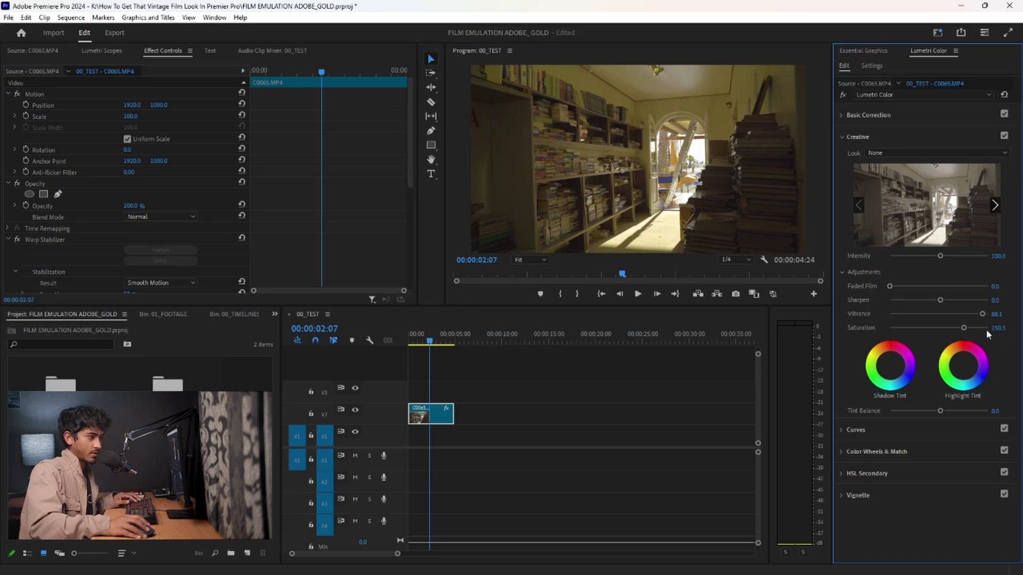
drag(963, 328, 985, 323)
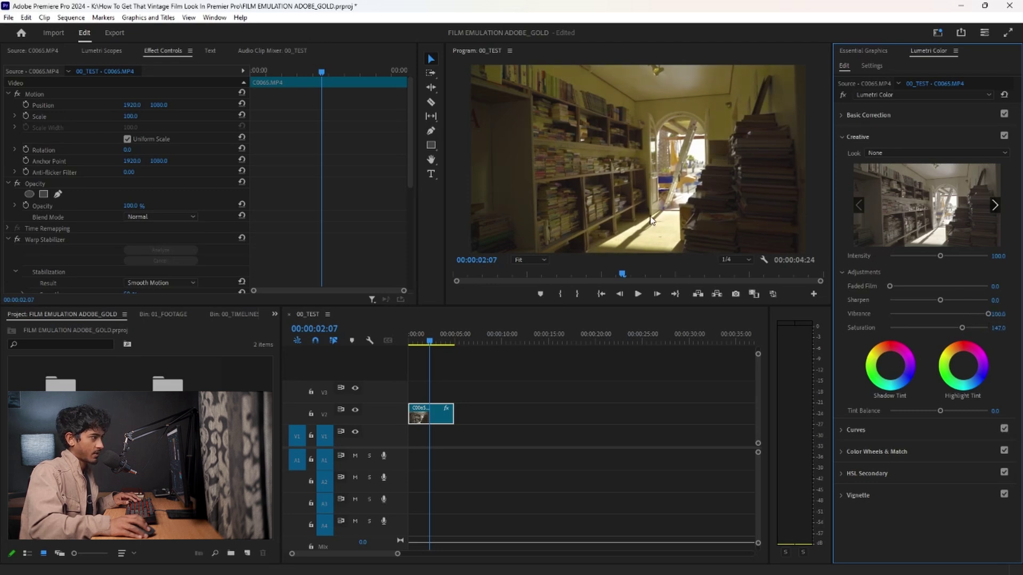
Anchor the Hue vs Hue curve at red and yellow-green, and slightly raise the orange-yellow point between them, undoing the overshoot
scroll(670, 172, up, 1)
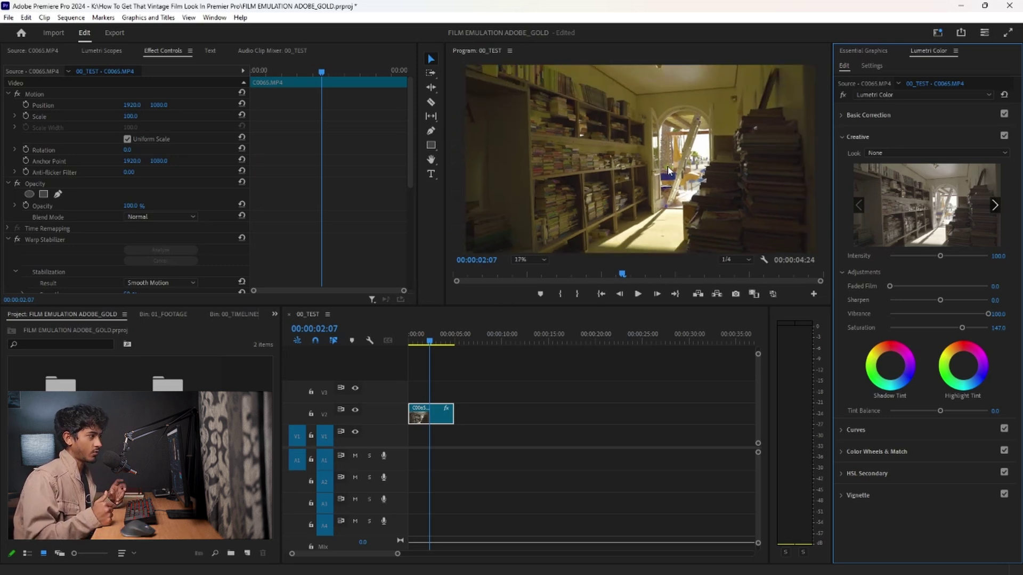
click(842, 138)
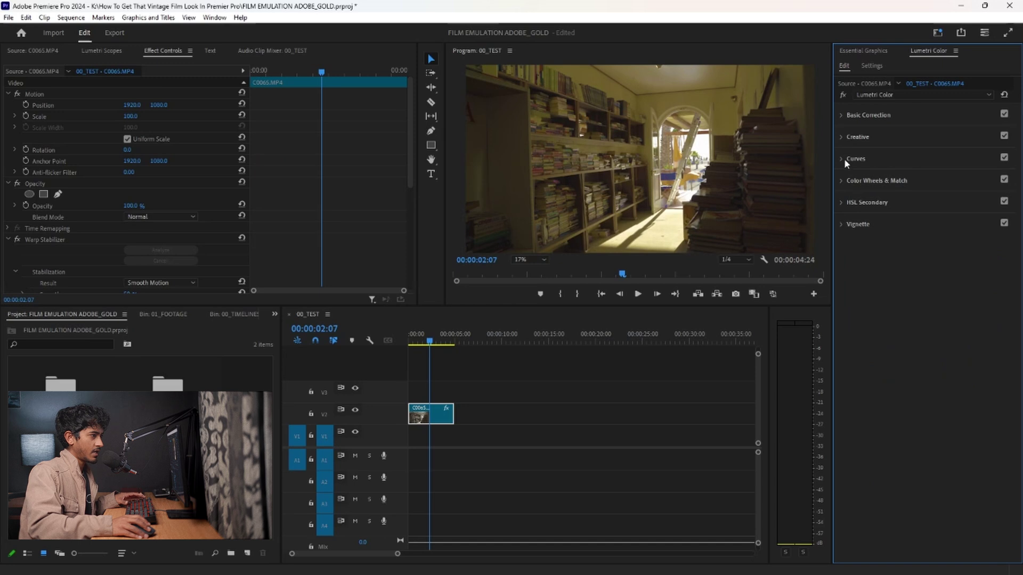
click(841, 161)
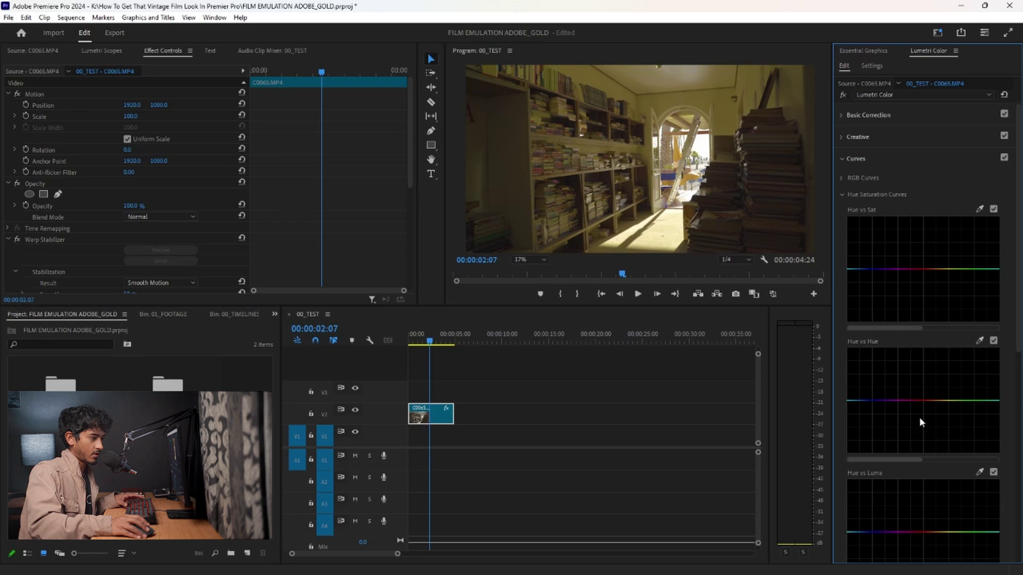
click(960, 401)
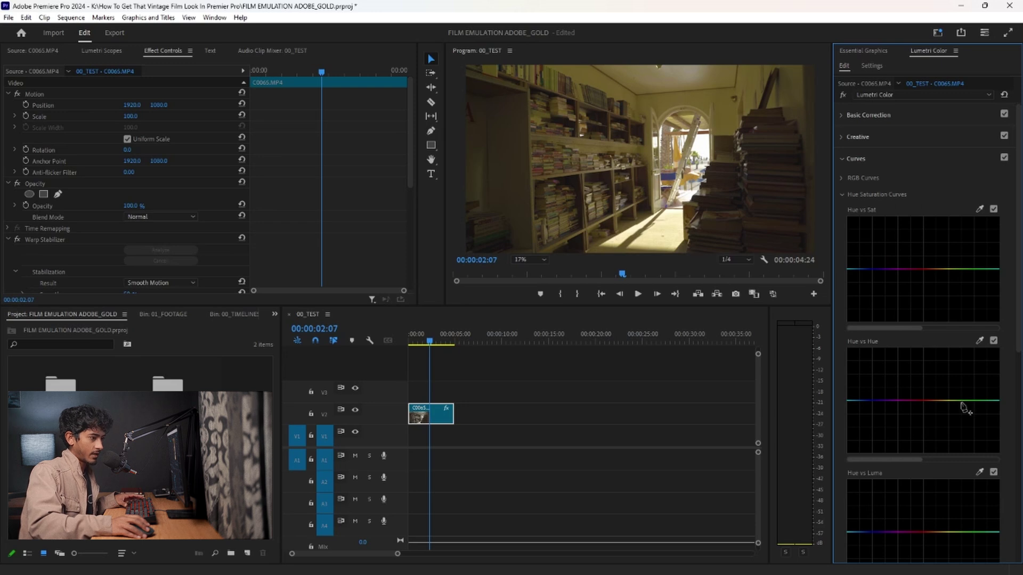
click(928, 401)
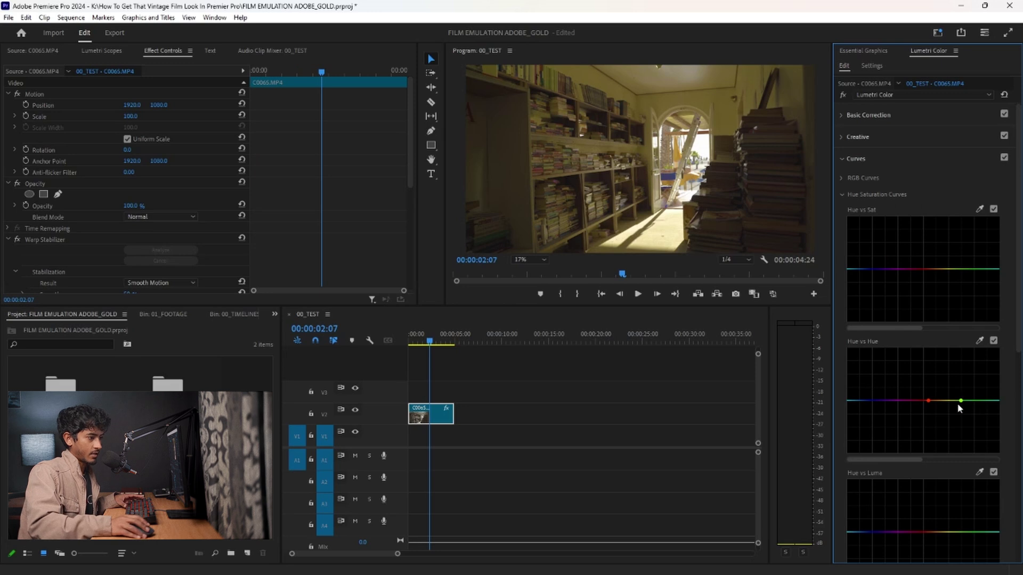
drag(953, 402, 965, 390)
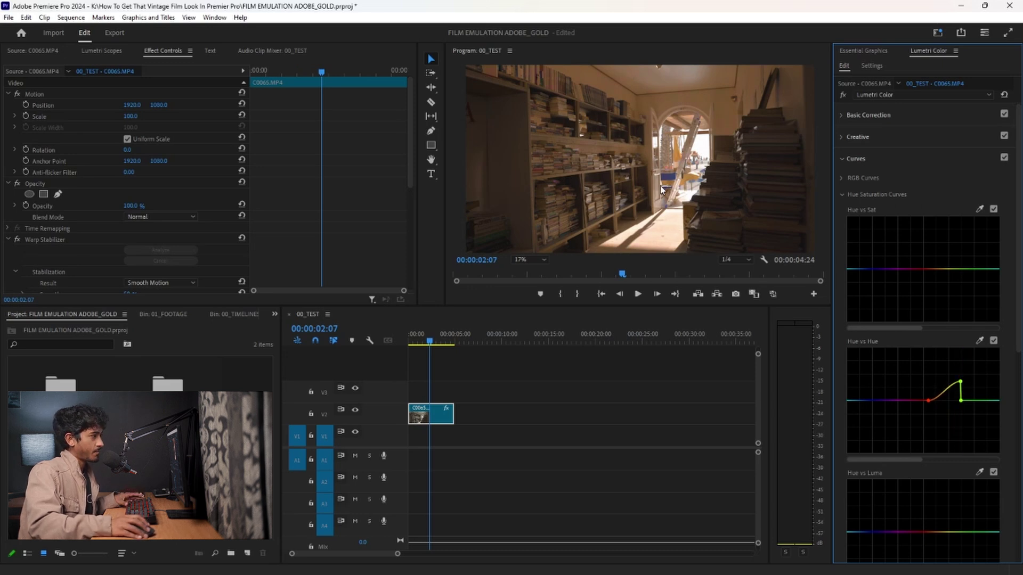
key(ctrl+z)
Add a green anchor point to the Hue vs Hue curve and raise the neighbouring yellow-green point slightly
scroll(663, 213, up, 3)
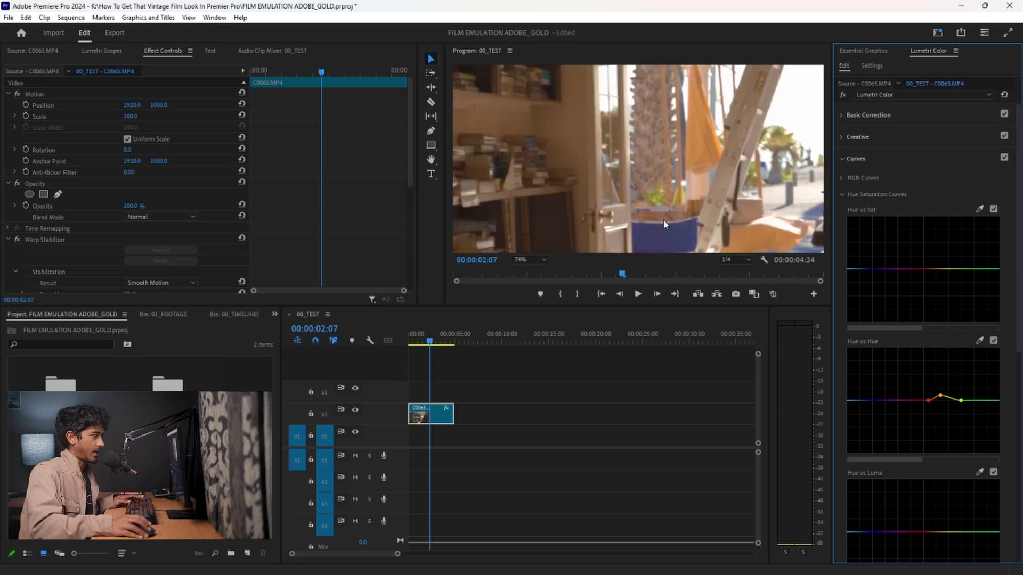
scroll(696, 164, down, 1)
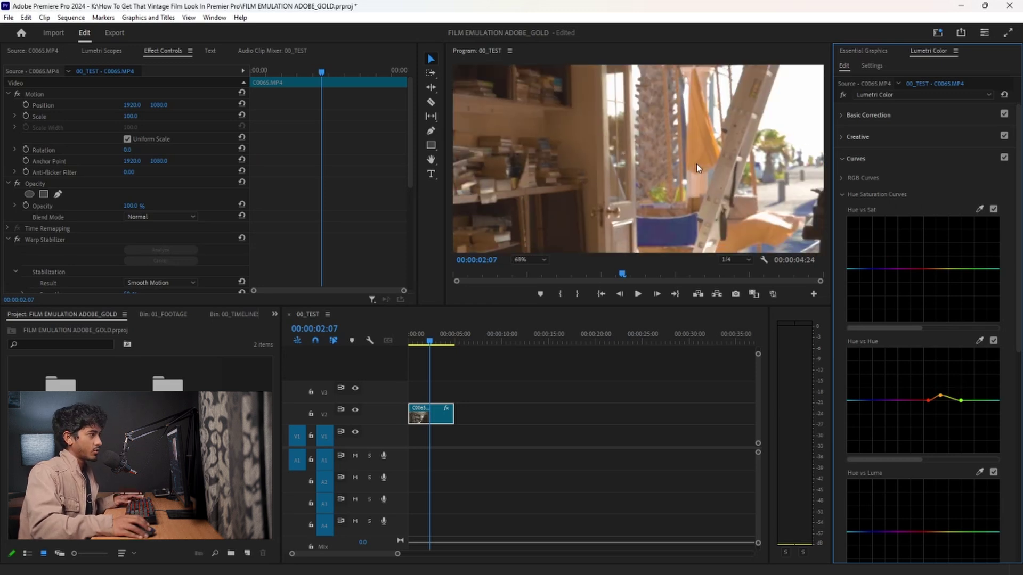
scroll(696, 164, down, 1)
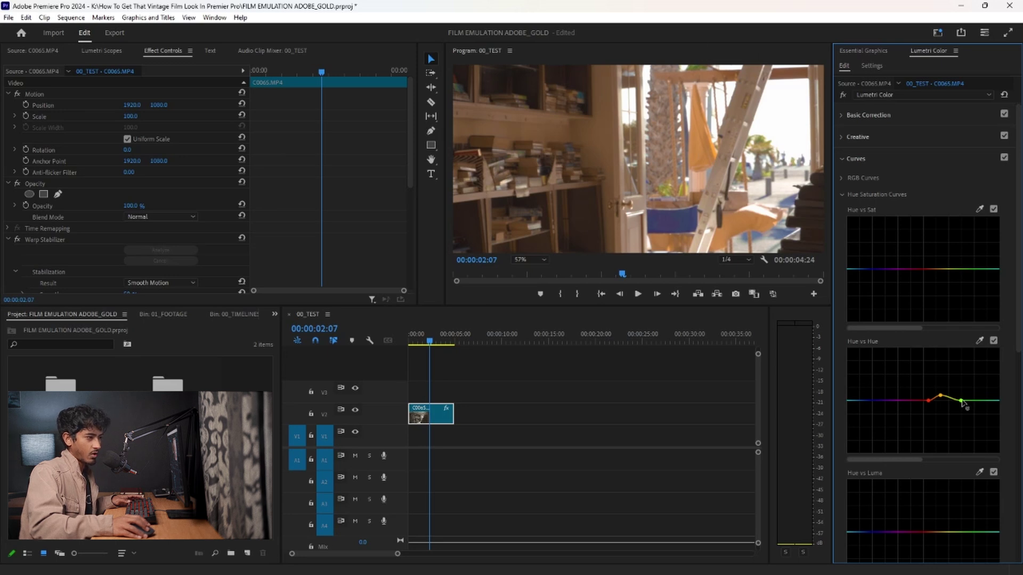
click(979, 400)
drag(964, 402, 964, 393)
Set the program monitor's zoom level to Fit
scroll(731, 219, down, 5)
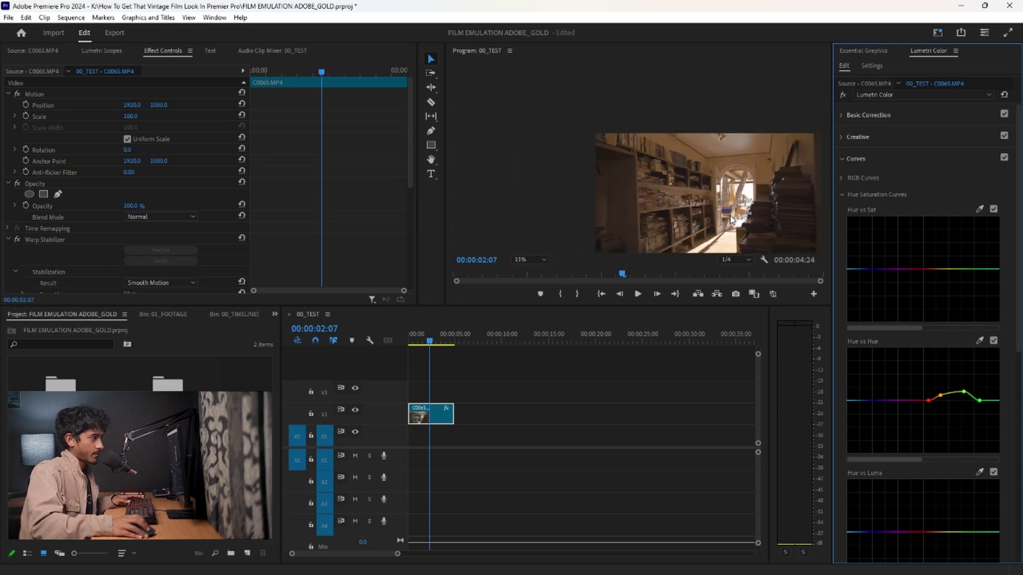
click(541, 262)
click(533, 267)
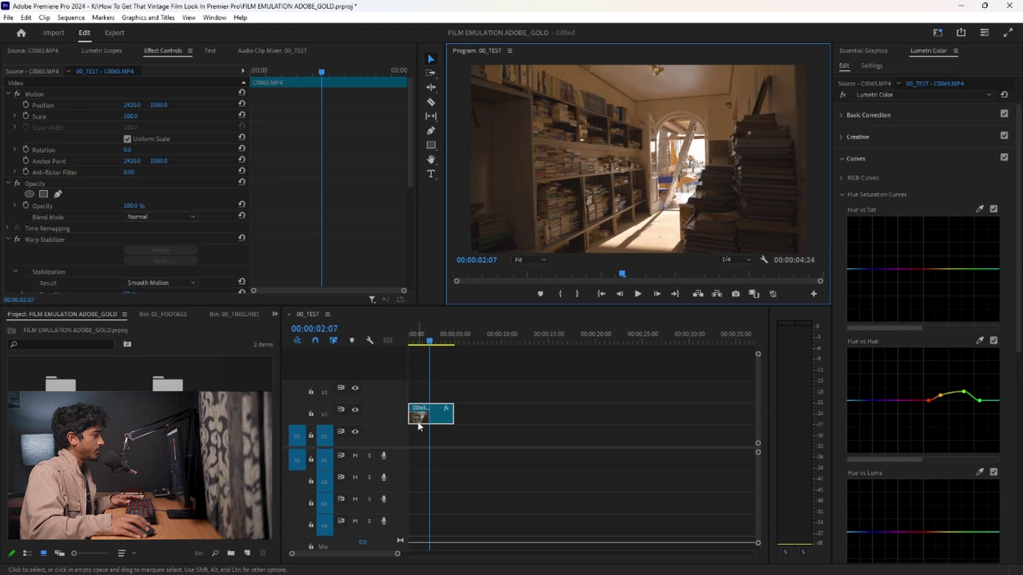
Duplicate the graded clip onto track V3, directly above the original
click(435, 418)
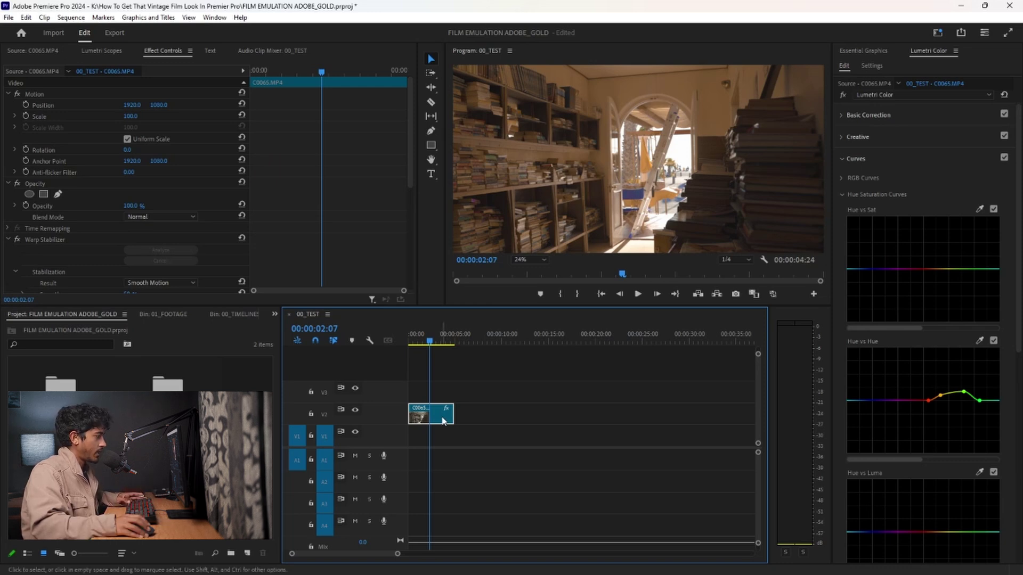
drag(436, 418, 432, 393)
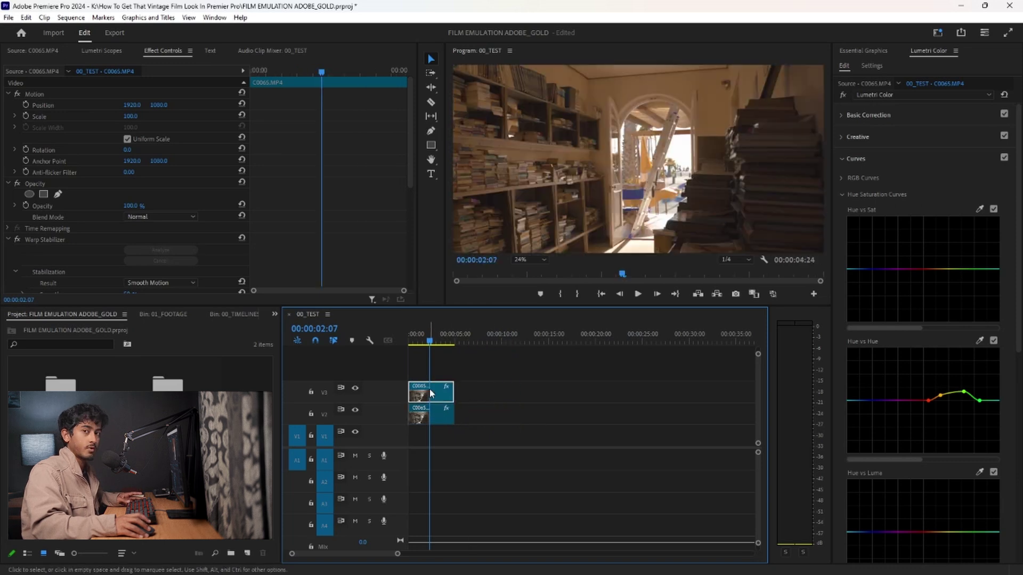
Search the effects for LUMA and apply the Luma Key effect to the duplicate clip on V3
click(275, 316)
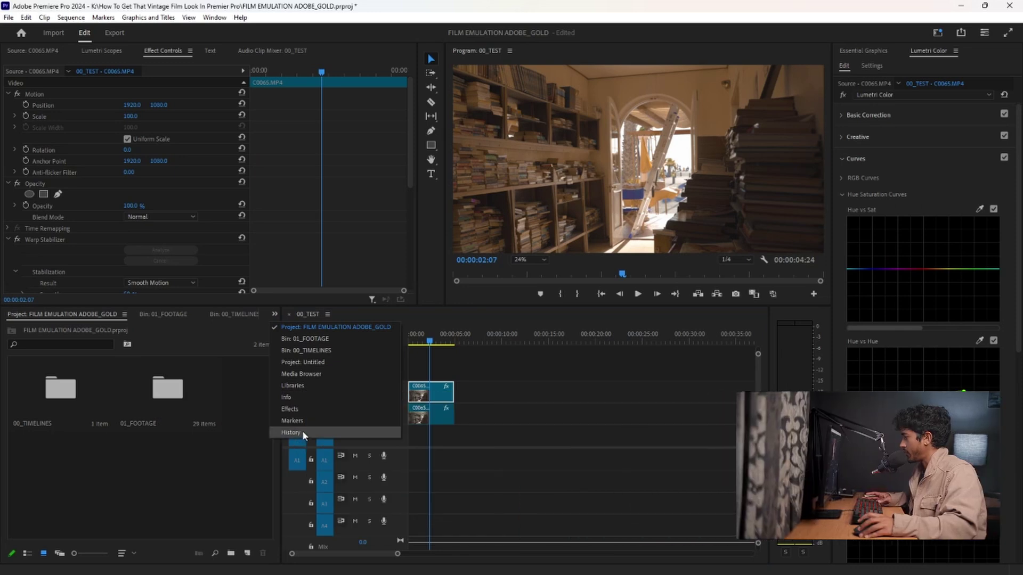
click(295, 409)
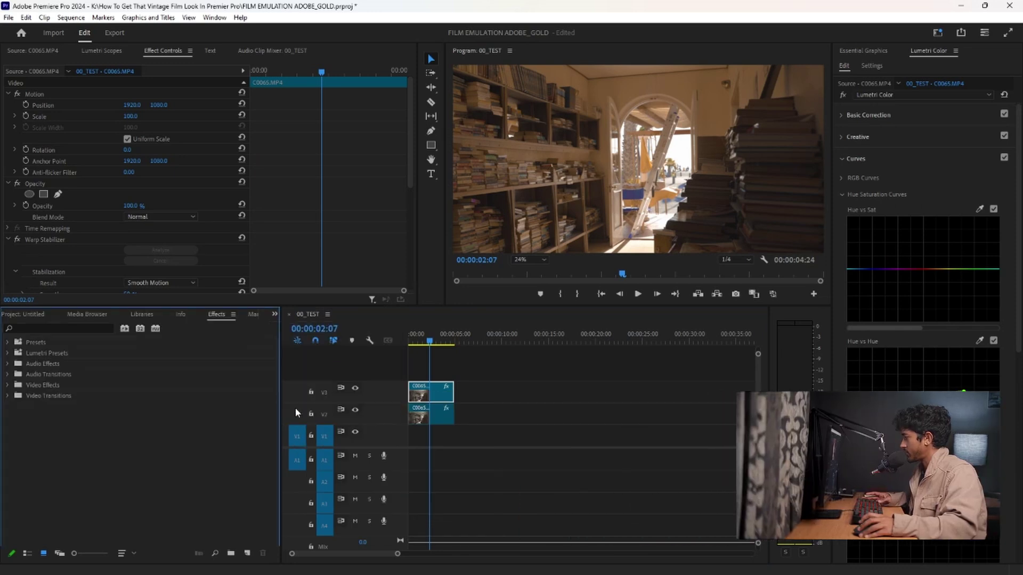
click(80, 329)
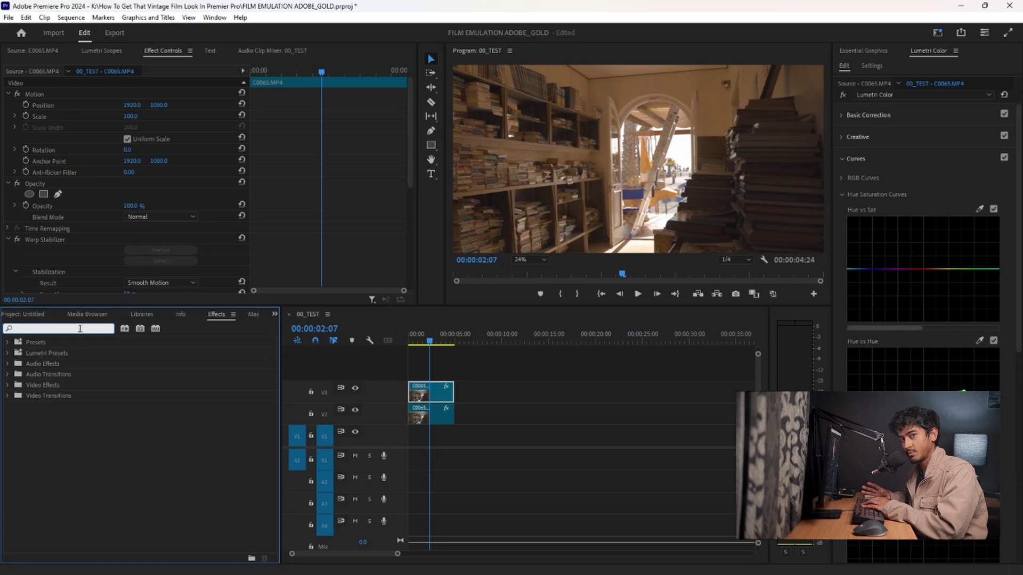
text(LUMA)
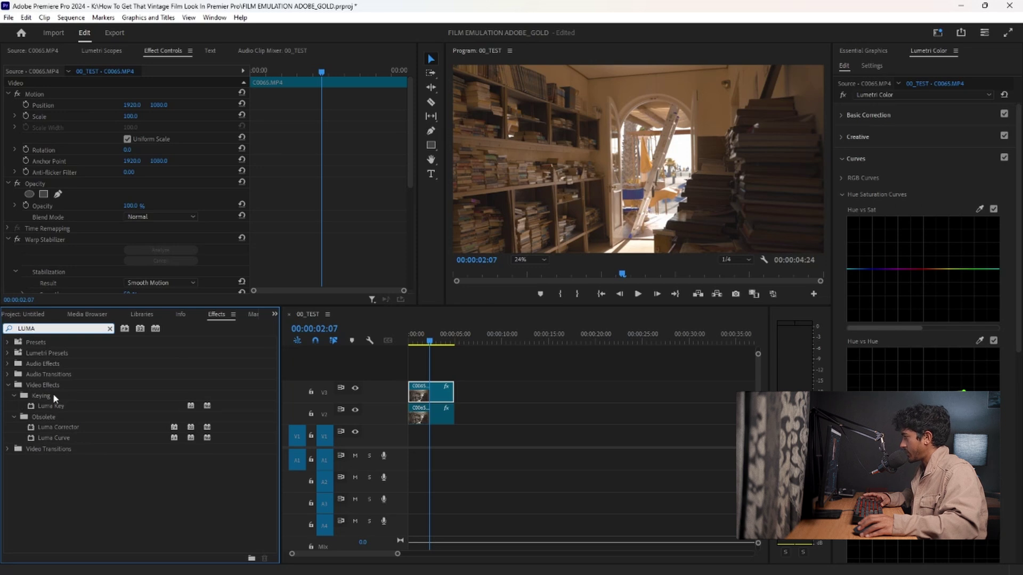
drag(52, 406, 422, 394)
Move the original clip on V2 later in the timeline so it sits clear of the keyed duplicate
click(445, 416)
drag(440, 426, 493, 426)
scroll(155, 211, down, 1)
scroll(155, 211, up, 1)
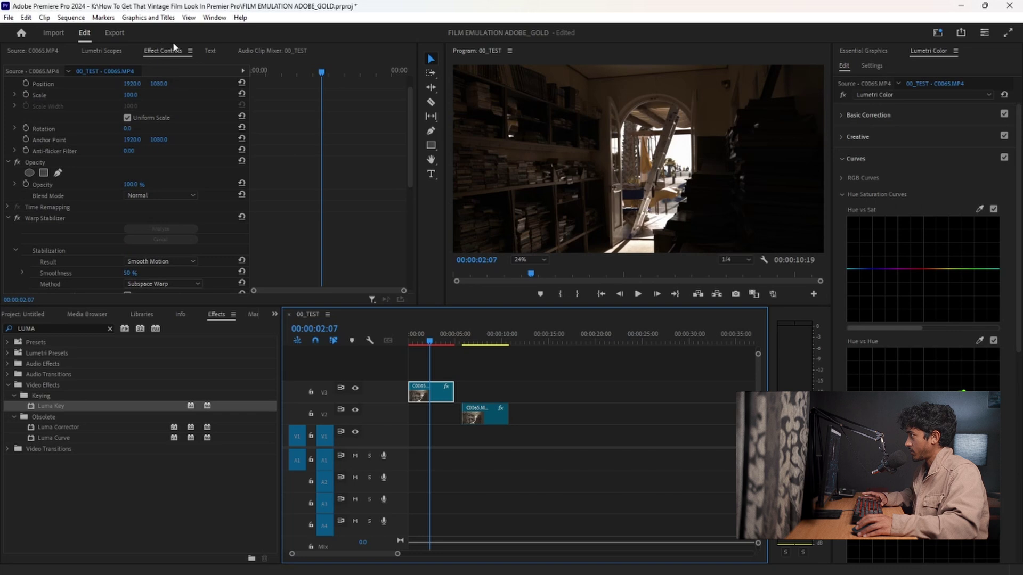
Set the Luma Key Cutoff of the V3 clip to 74% to isolate the highlights
scroll(93, 266, down, 8)
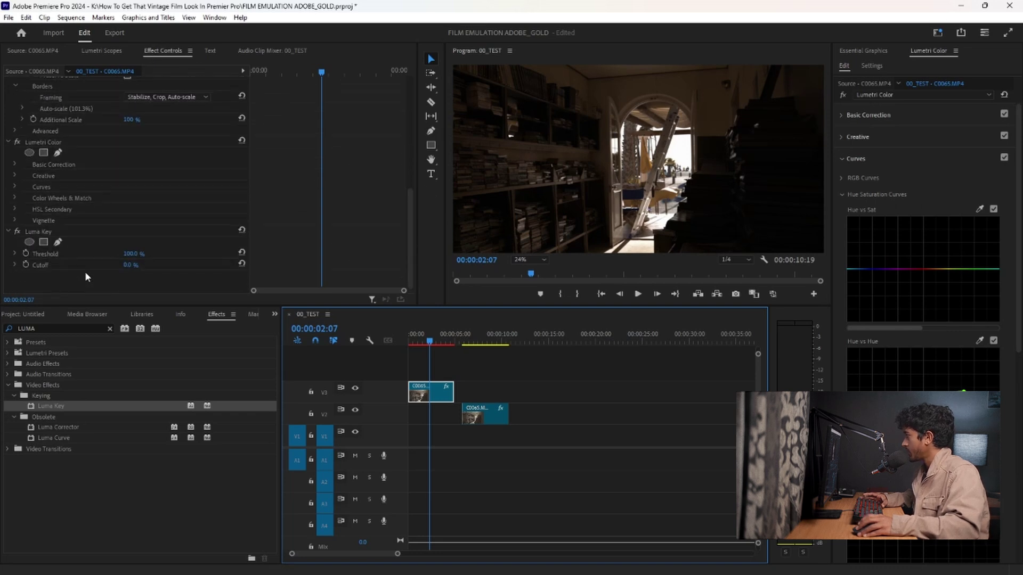
mouse_move(129, 266)
mouse_down()
mouse_move(167, 265)
mouse_move(139, 266)
mouse_up()
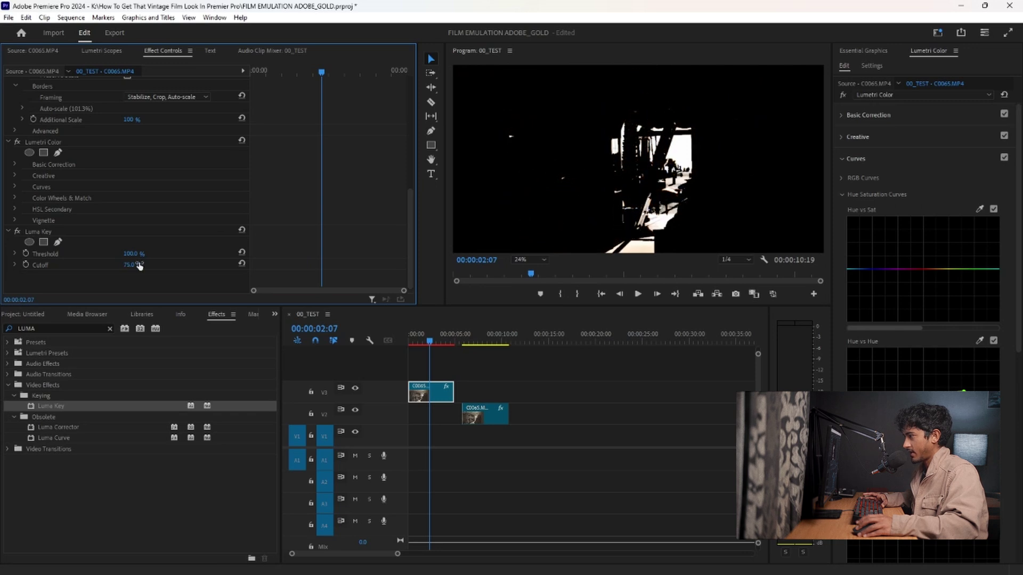
click(641, 272)
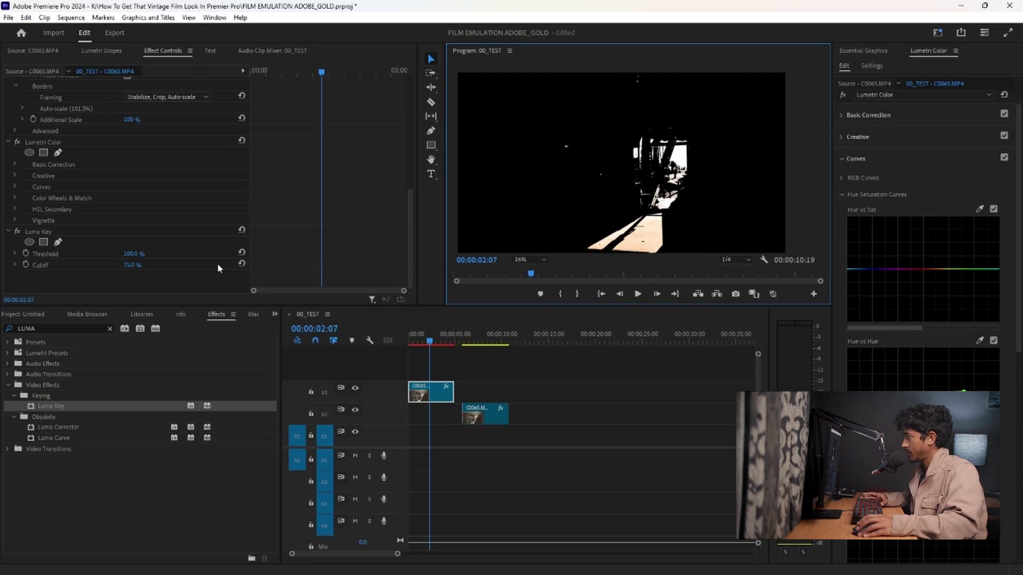
click(133, 266)
drag(133, 266, 128, 267)
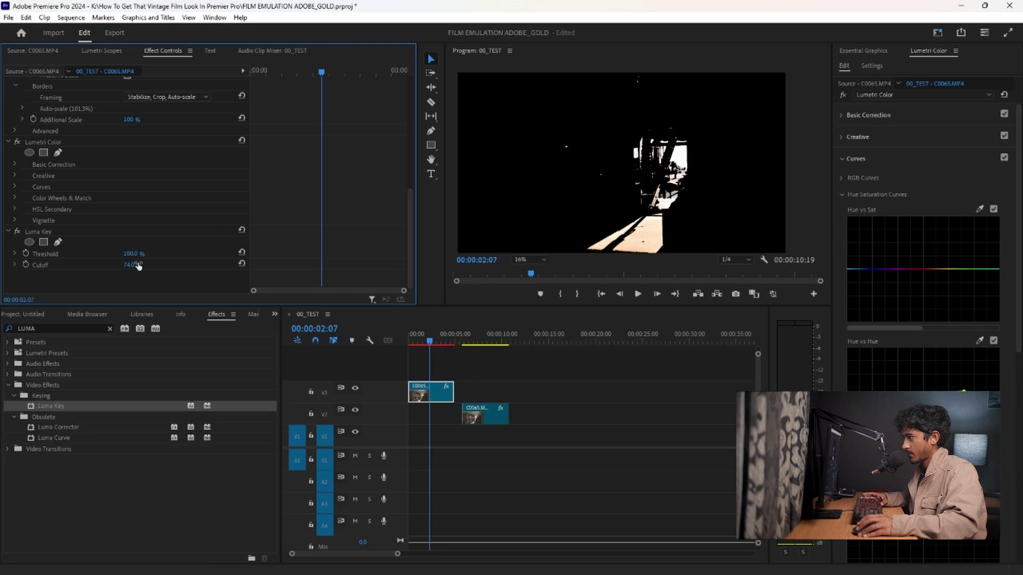
Search the effects for GAUS and apply Gaussian Blur to the keyed clip on V3
click(46, 326)
key(ctrl+a)
key(BackSpace)
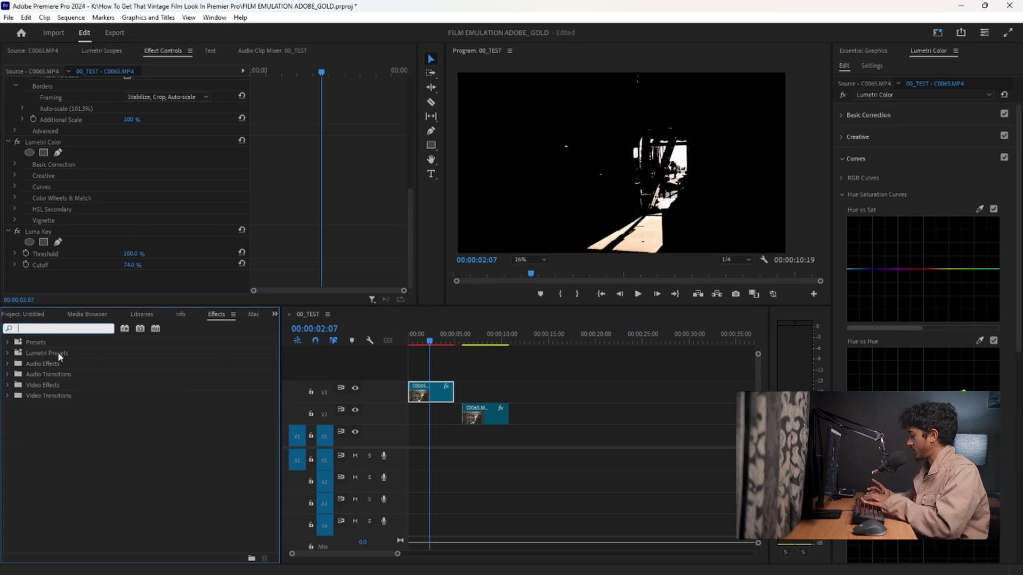
text(GAUS)
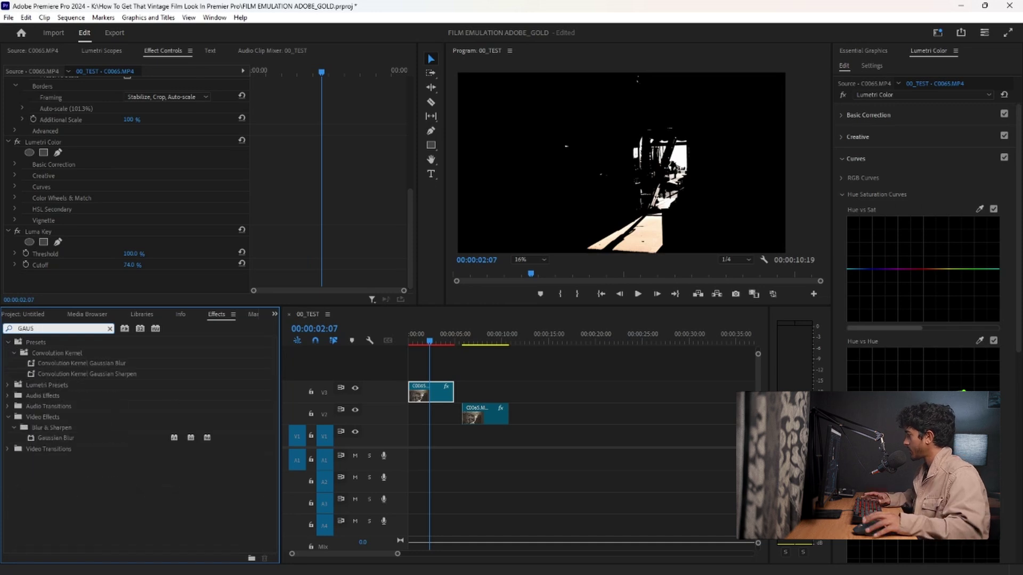
drag(54, 438, 431, 399)
scroll(576, 158, up, 1)
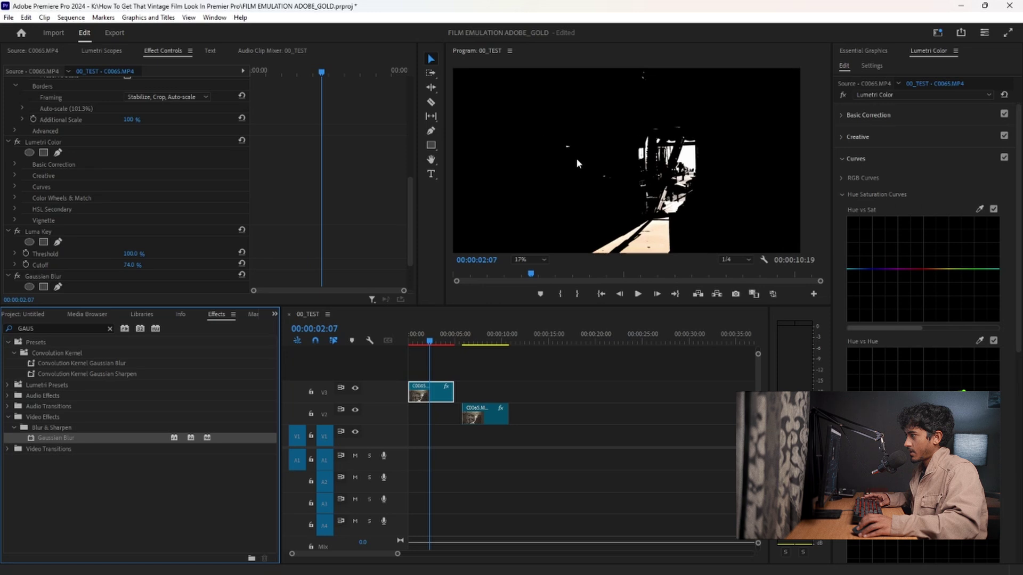
Set the Gaussian Blur Blurriness of the keyed clip on V3 to 25
scroll(247, 227, down, 3)
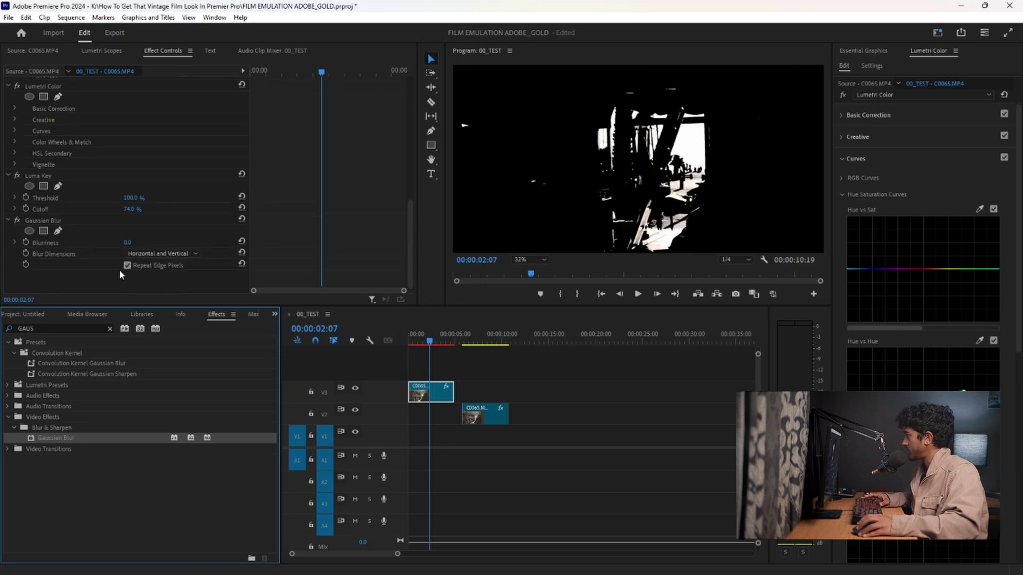
click(129, 243)
text(25)
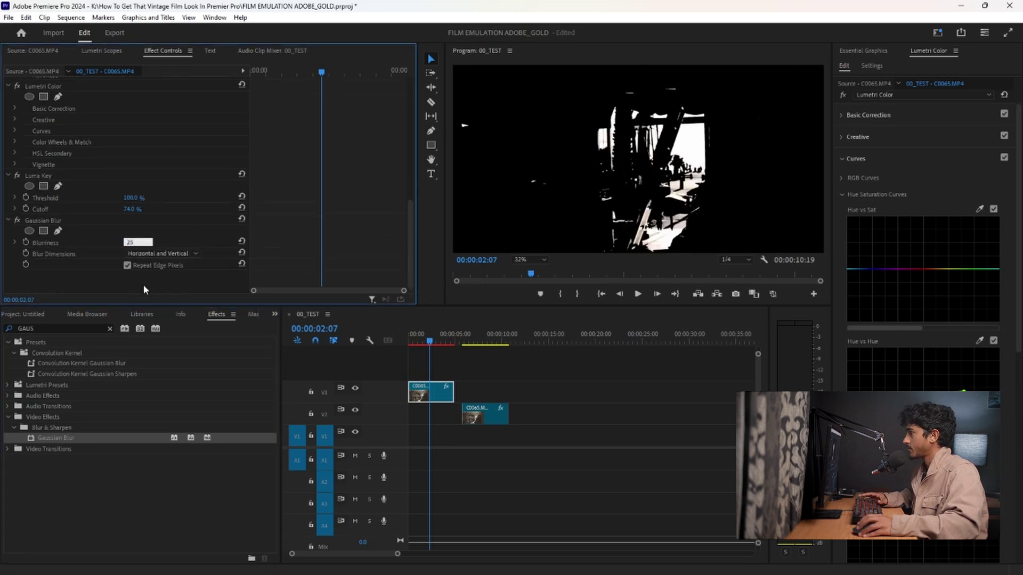
key(Return)
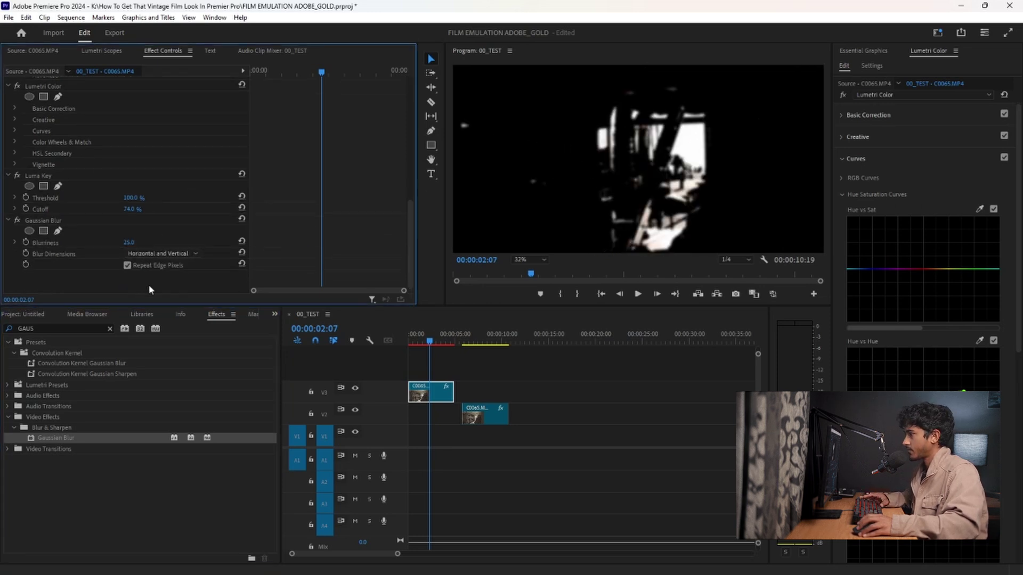
Move the original V2 clip back to the sequence start beneath the keyed duplicate, and fit the whole frame in the preview
click(497, 422)
drag(489, 422, 435, 422)
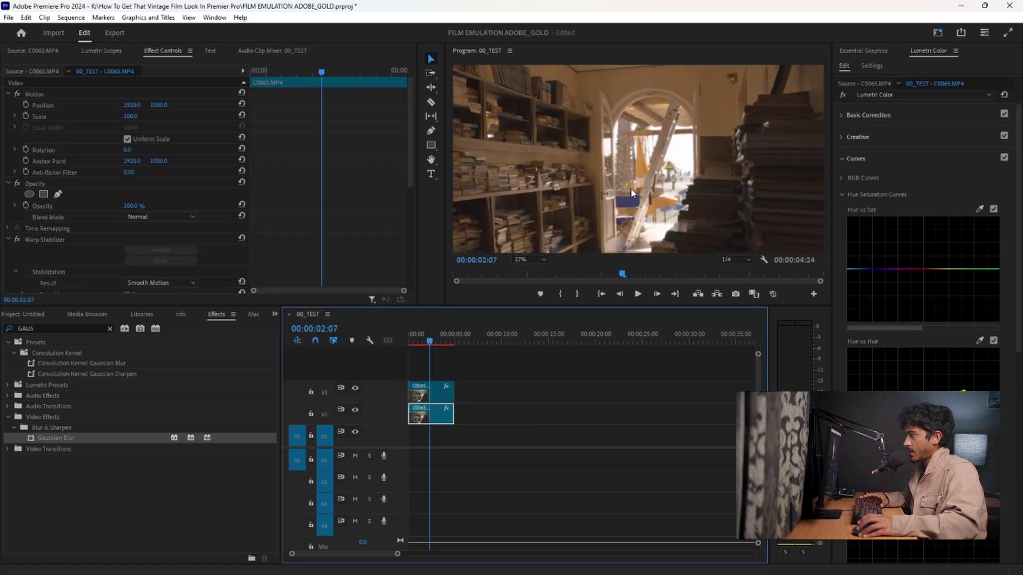
scroll(631, 193, up, 2)
scroll(625, 178, up, 3)
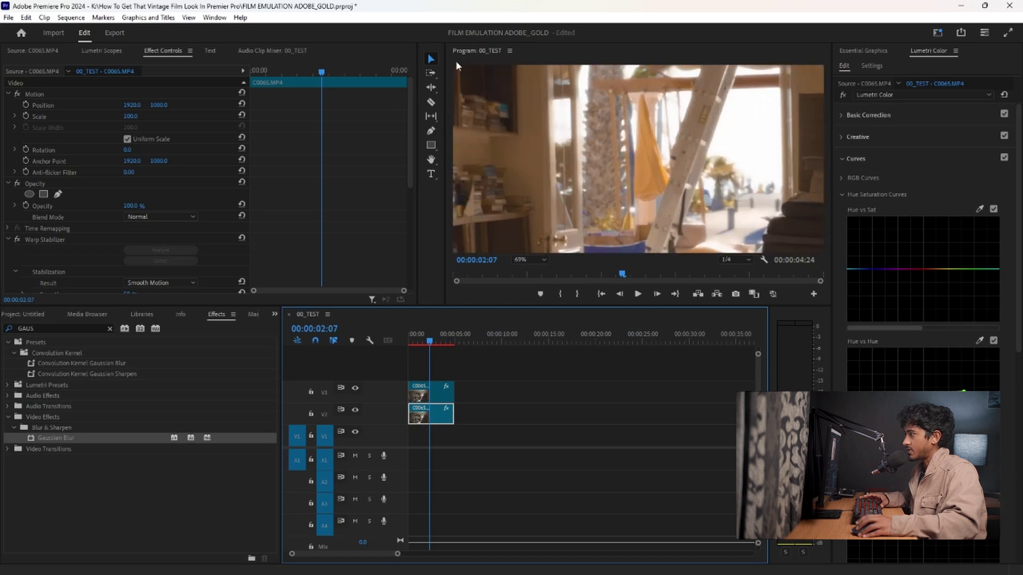
scroll(701, 174, down, 3)
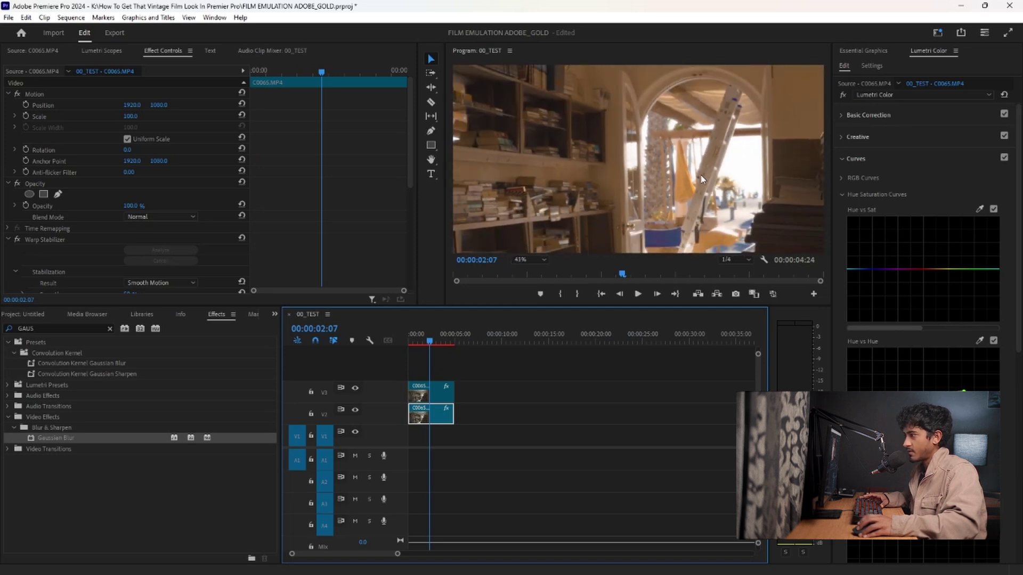
click(535, 258)
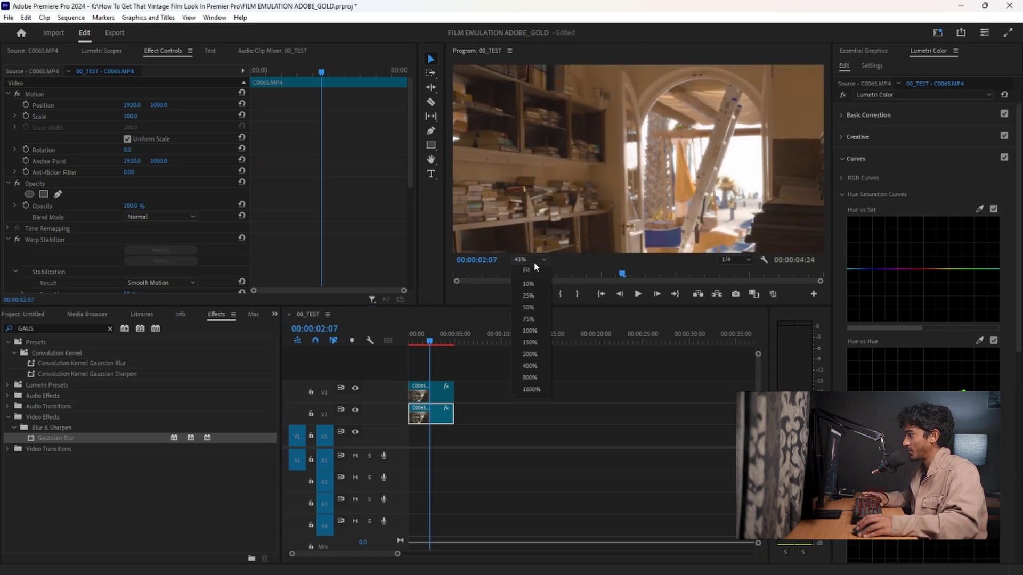
click(536, 272)
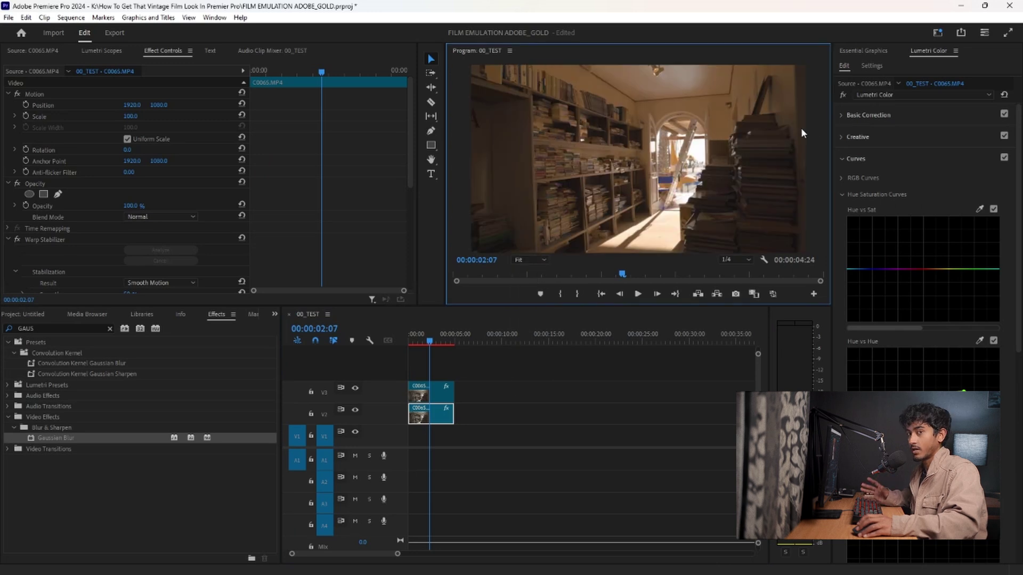
Toggle Gaussian Blur on the V3 clip off and on to compare the highlight glow around the doorway
click(424, 394)
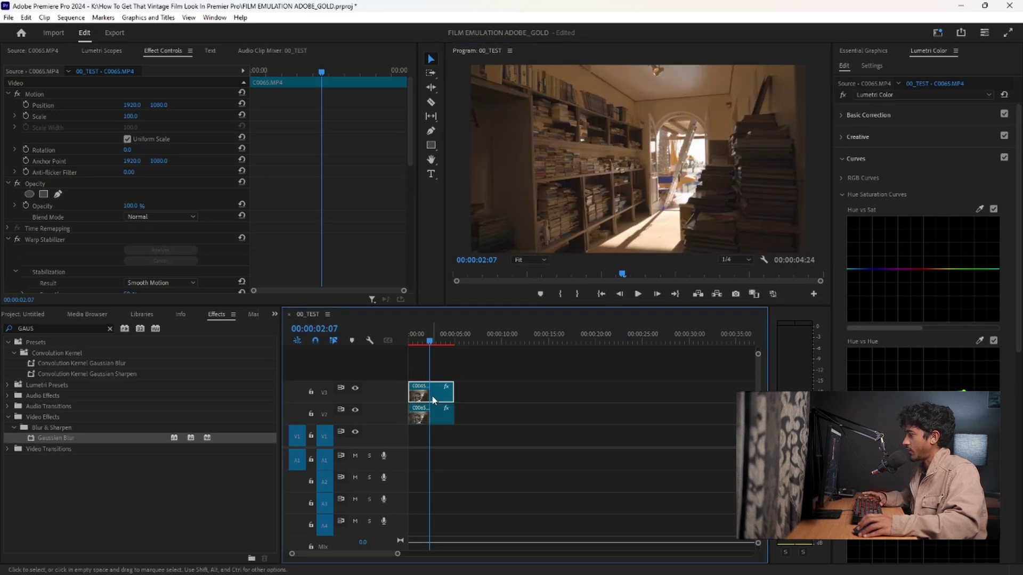
scroll(631, 187, up, 5)
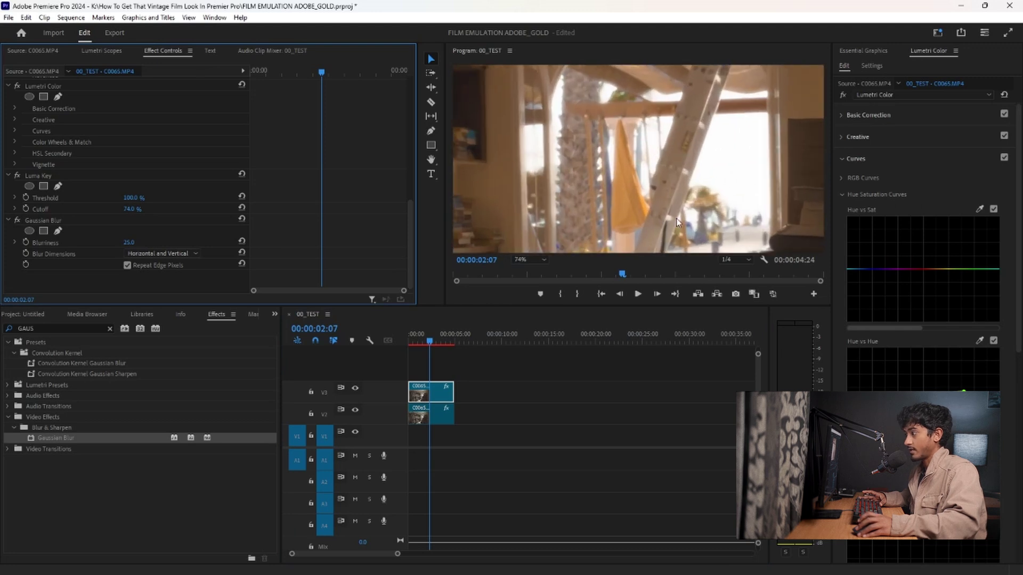
click(17, 221)
click(17, 221)
click(17, 220)
click(17, 220)
click(17, 220)
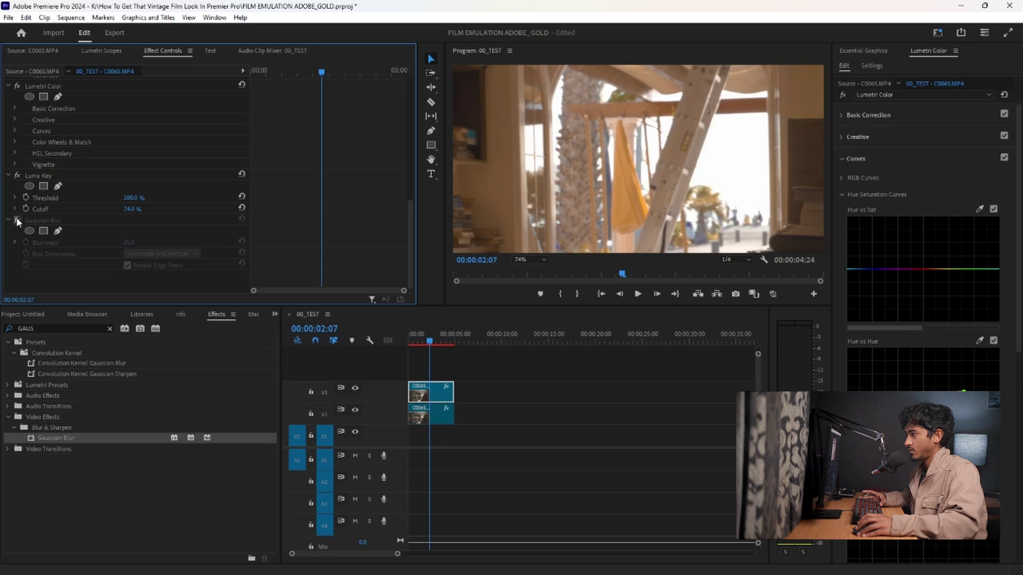
click(17, 220)
Create an adjustment layer and place it on V4 at the sequence start, above the two clips
click(435, 391)
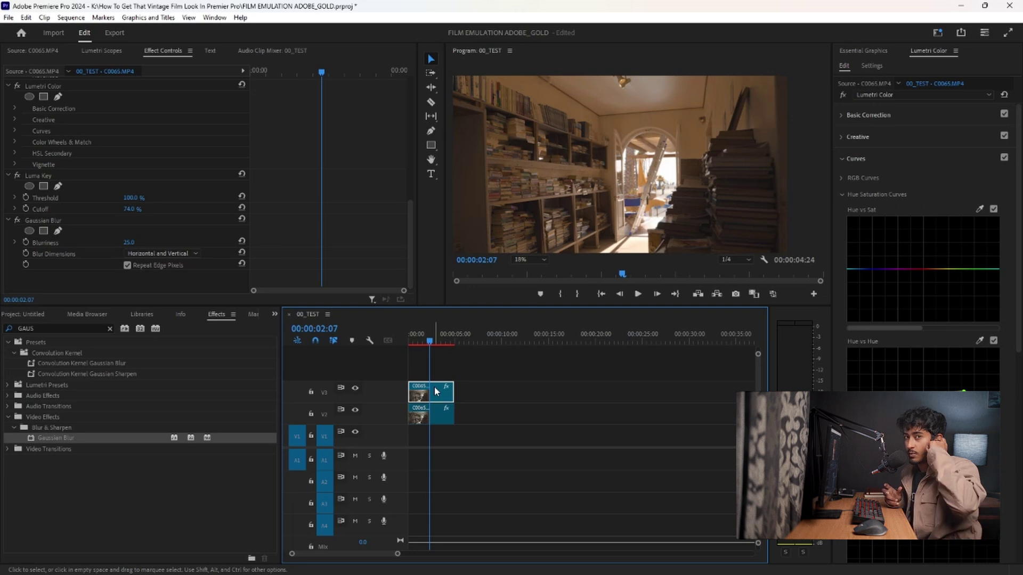
key(shift+1)
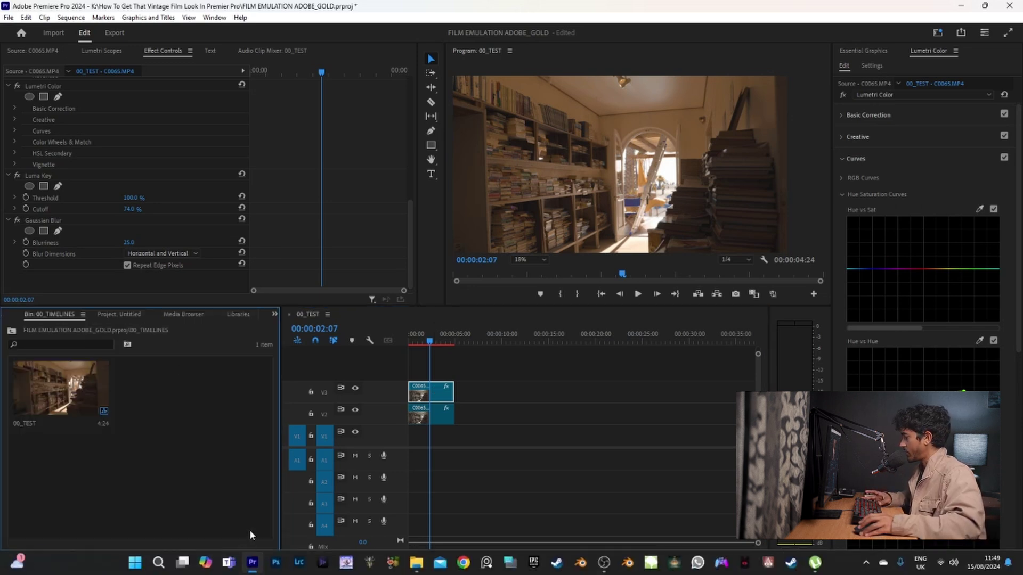
click(246, 553)
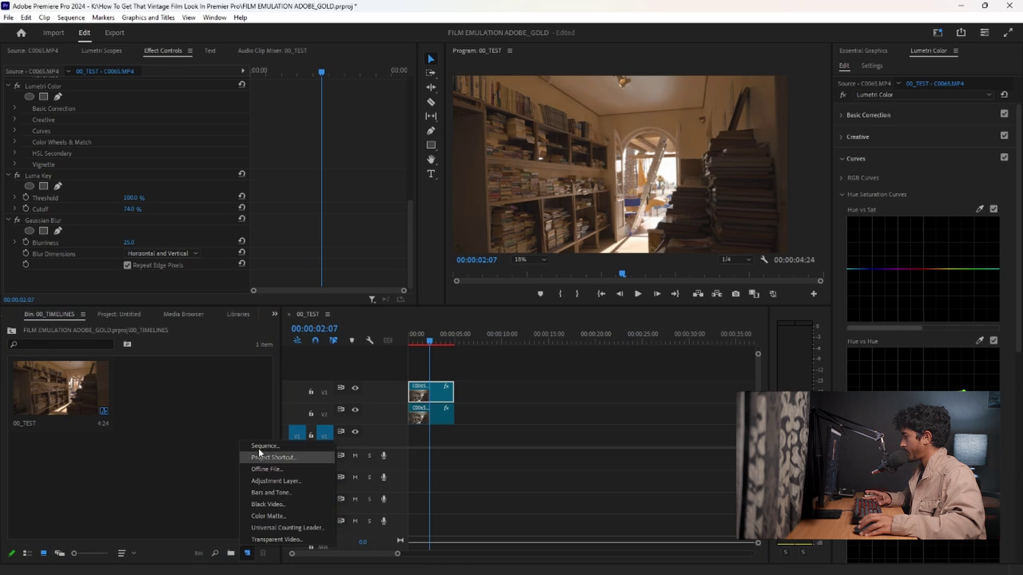
click(282, 481)
click(529, 335)
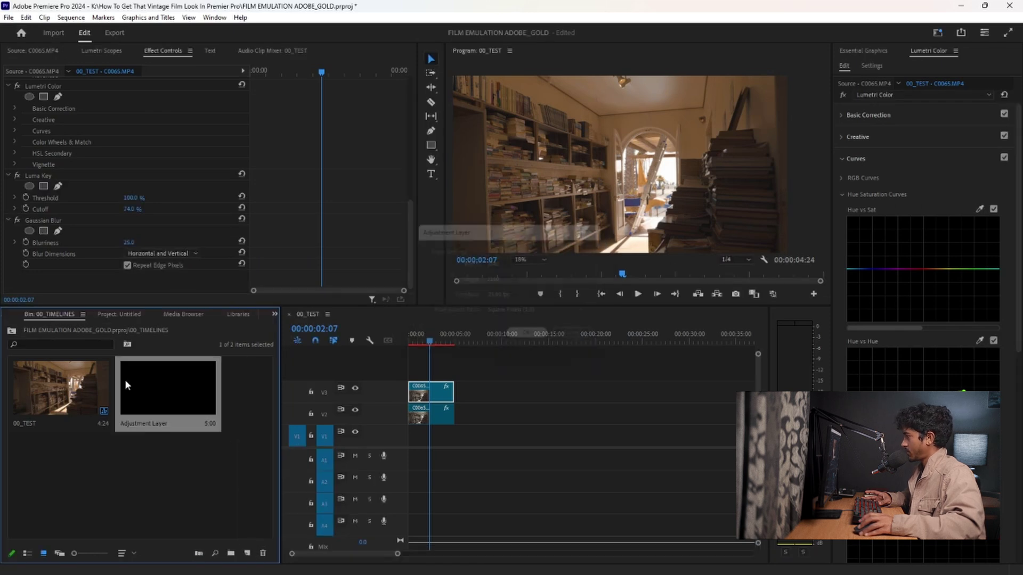
drag(168, 398, 411, 366)
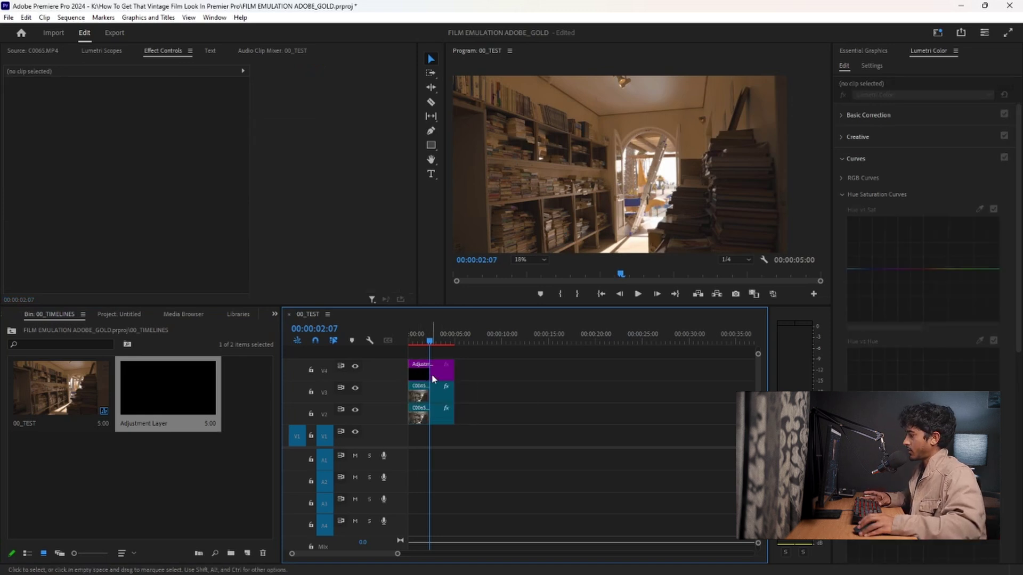
Search the effects for CHANN and apply Channel Blur to the adjustment layer on V4
click(273, 315)
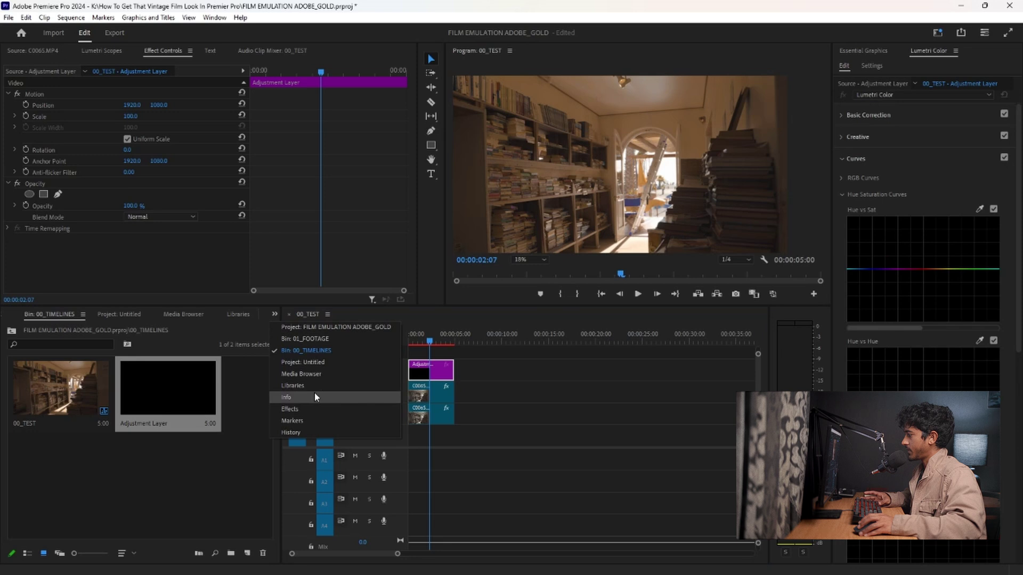
click(302, 409)
click(87, 328)
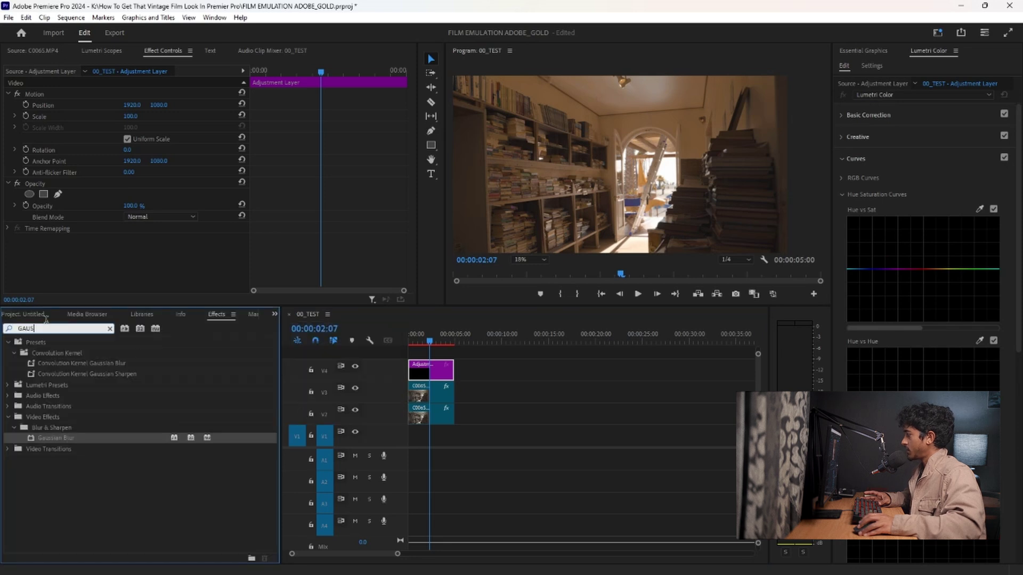
text(CHANN)
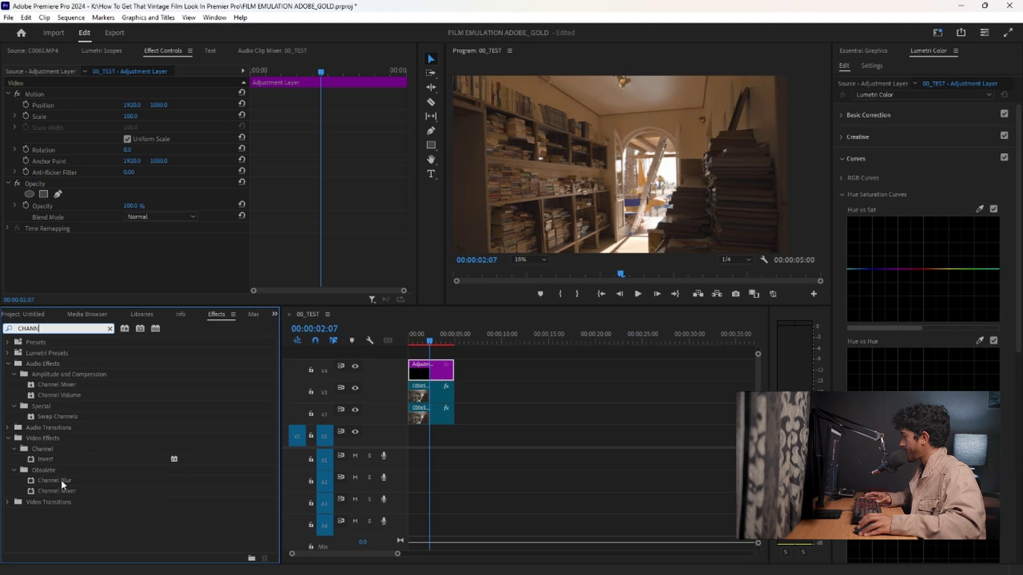
drag(60, 480, 435, 376)
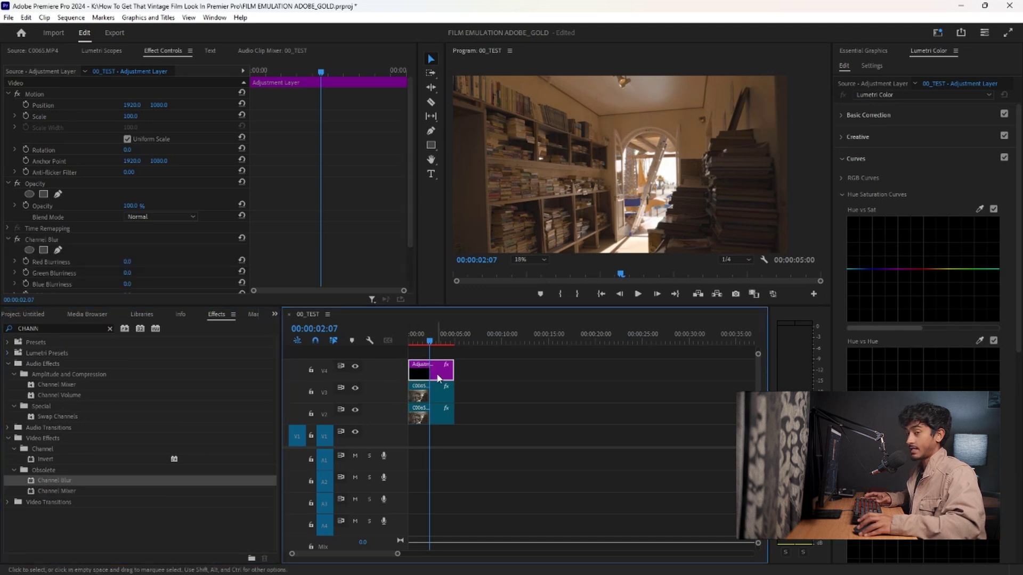
Set the Channel Blur Red Blurriness of the adjustment layer to 15
scroll(283, 162, down, 2)
click(663, 192)
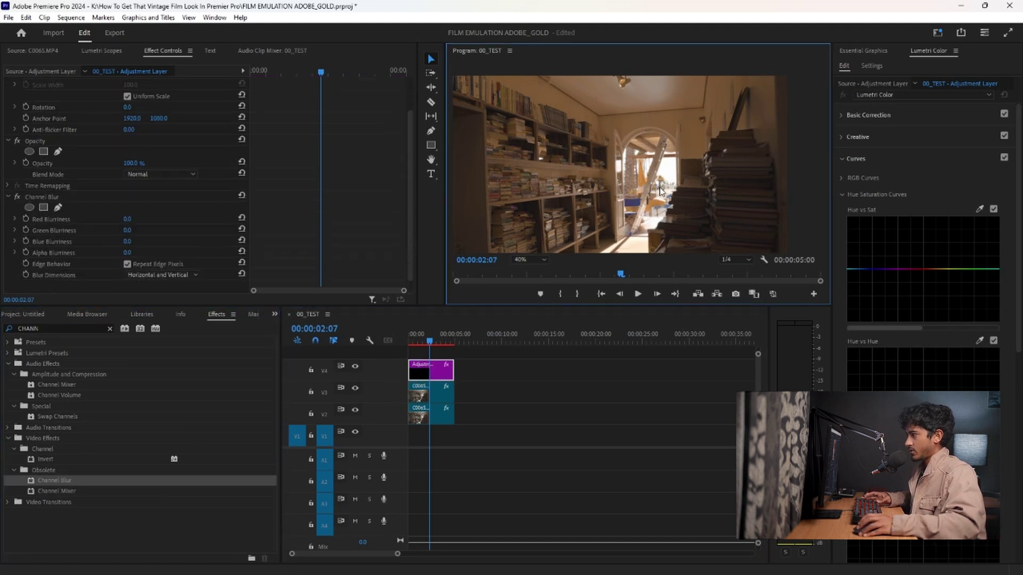
click(598, 347)
scroll(635, 176, up, 5)
scroll(637, 176, up, 4)
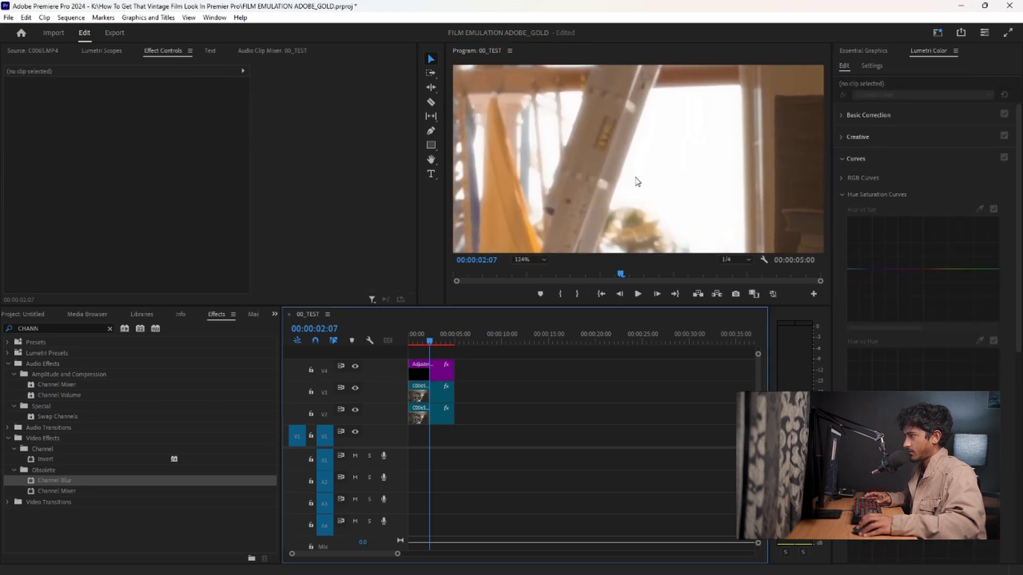
scroll(619, 158, up, 3)
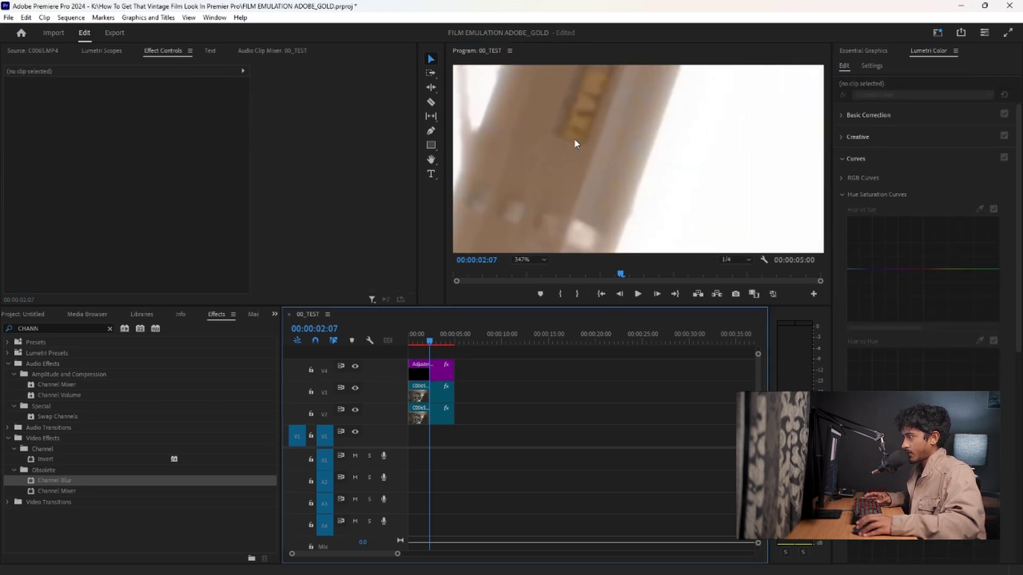
scroll(618, 152, down, 2)
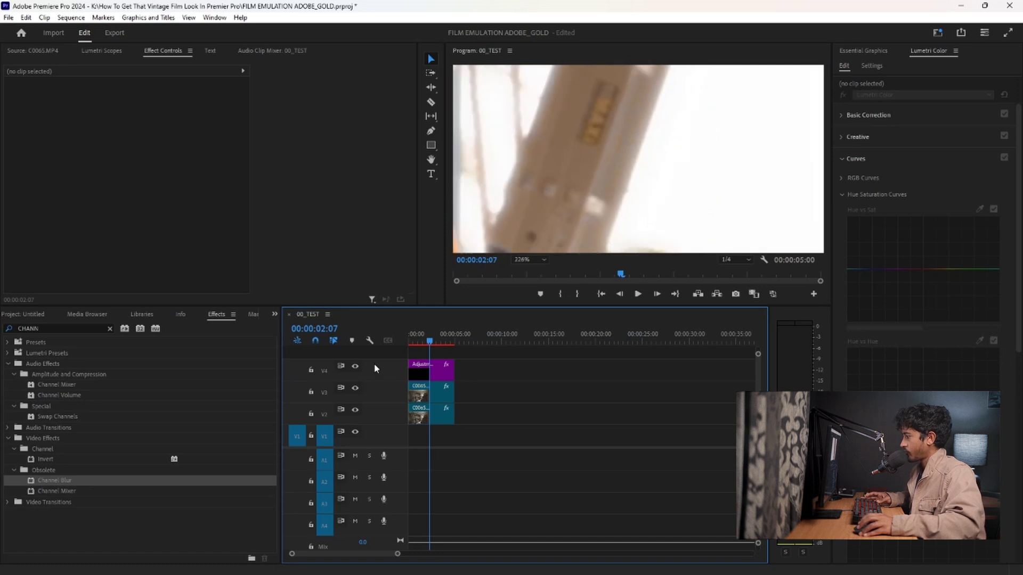
click(422, 371)
scroll(112, 213, down, 2)
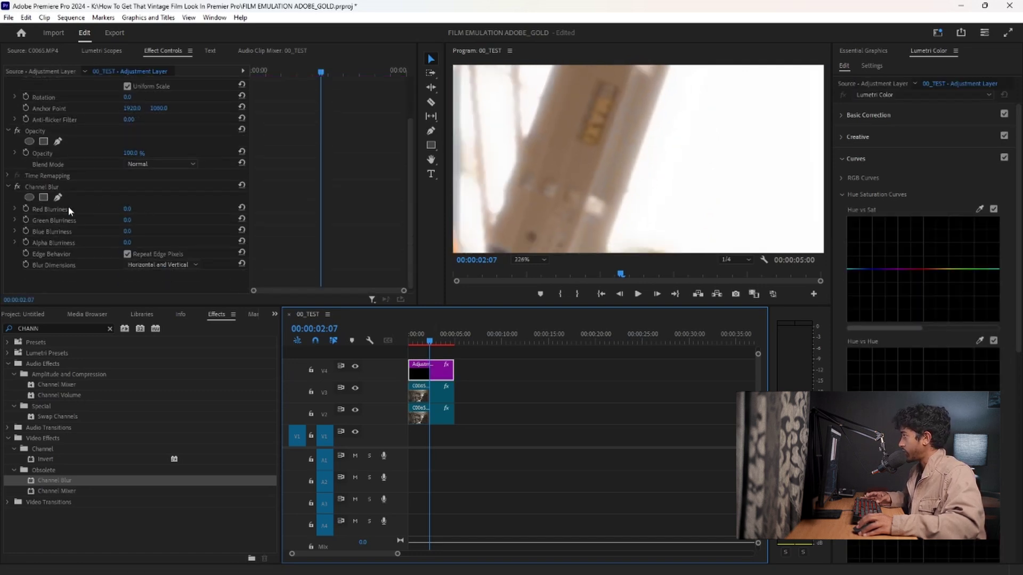
click(127, 212)
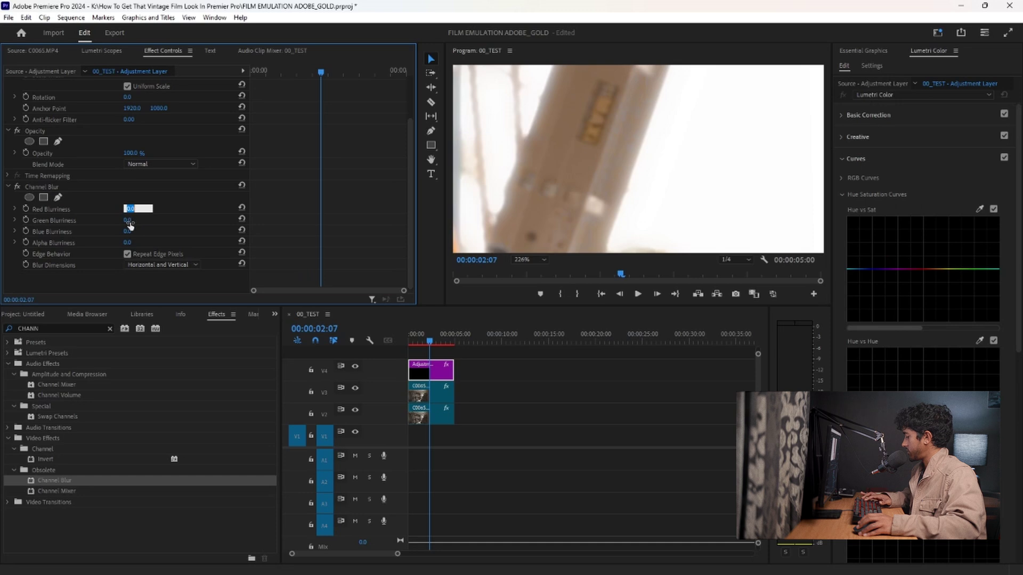
text(15)
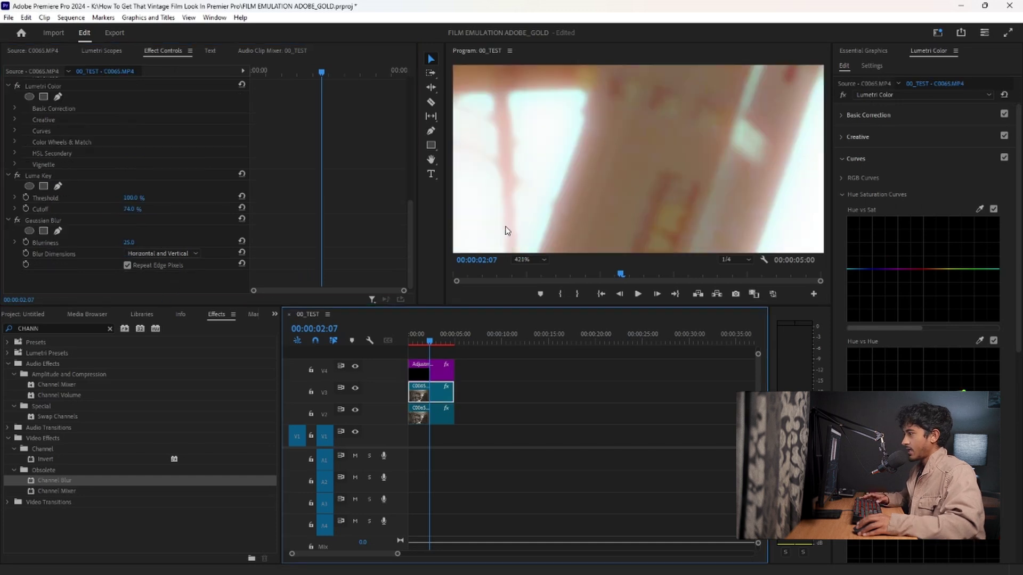
Change the adjustment layer's opacity Blend Mode to Lighten
click(442, 372)
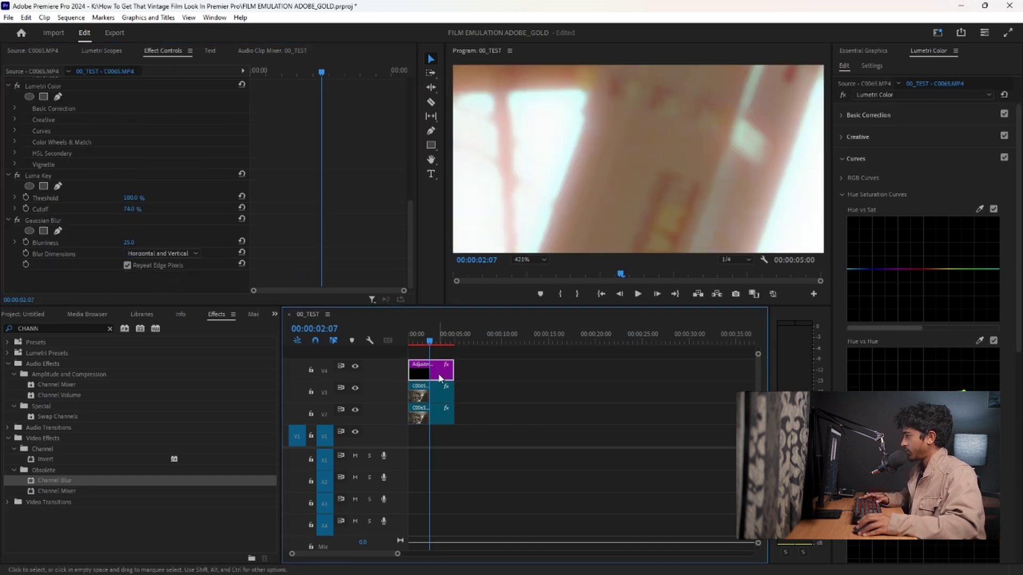
scroll(111, 207, down, 1)
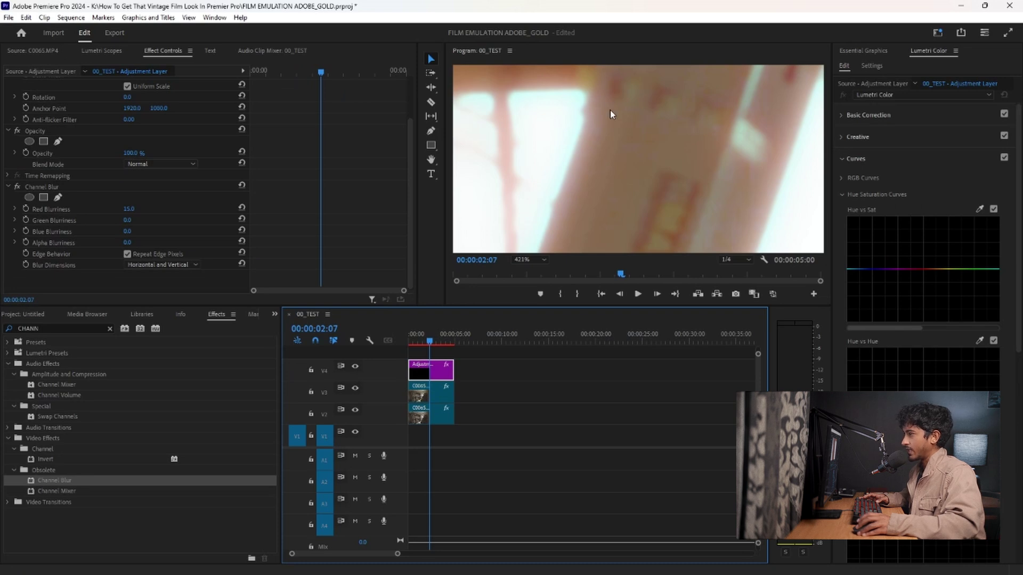
scroll(263, 204, up, 1)
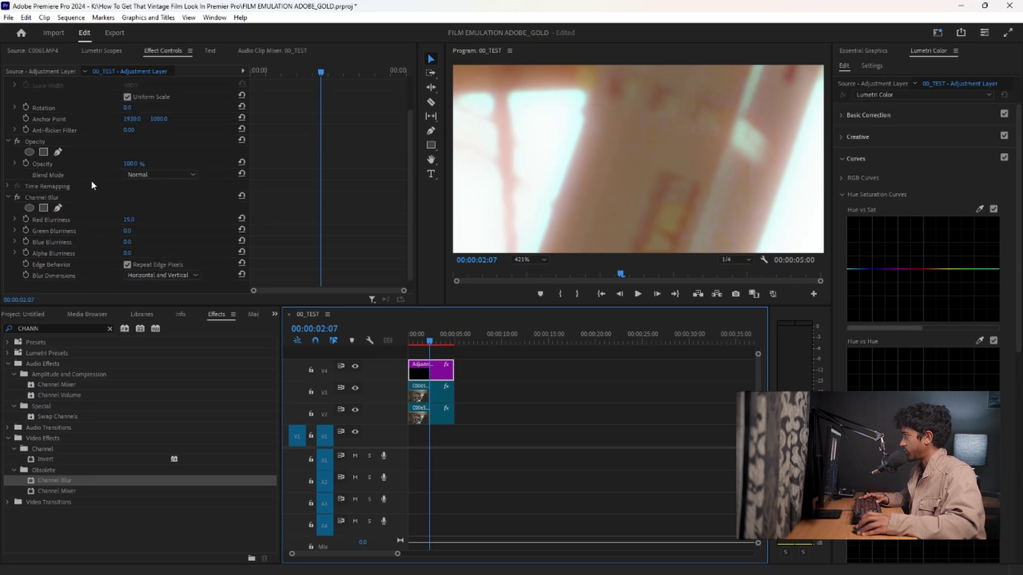
click(139, 175)
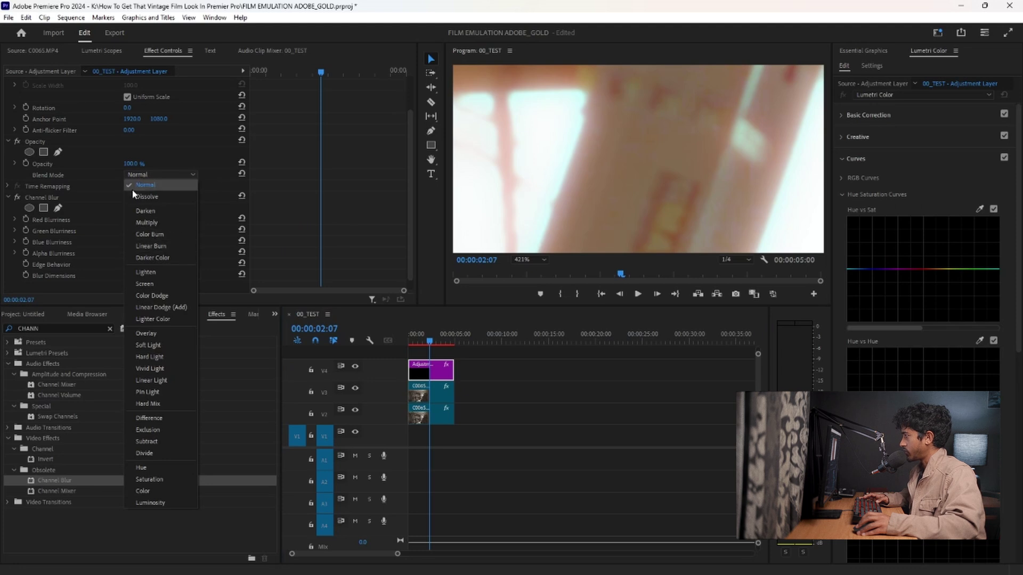
click(148, 275)
scroll(570, 171, down, 5)
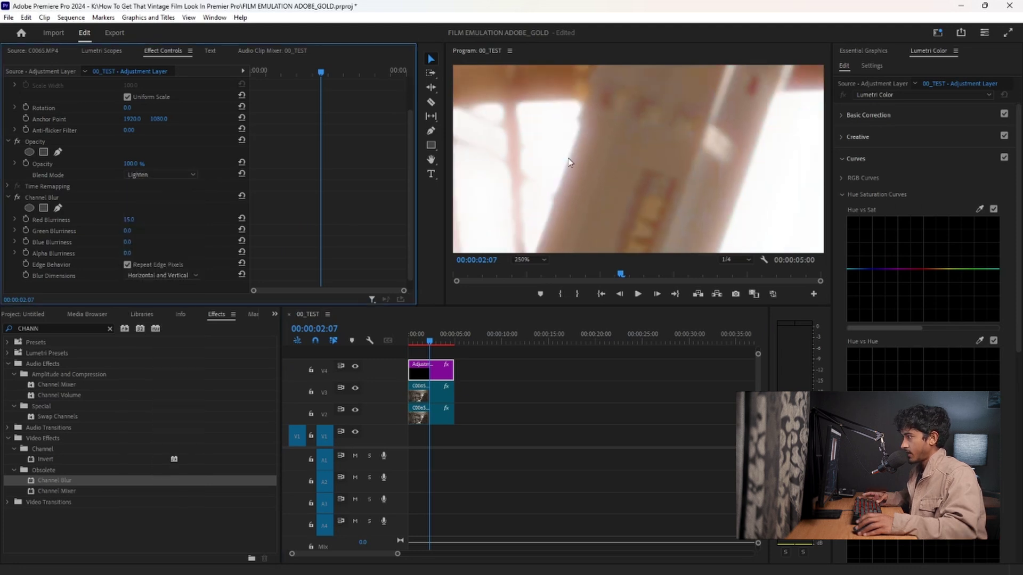
Inspect the red halation up close and compare the image with the adjustment layer's Channel Blur effect disabled and enabled
scroll(621, 183, up, 5)
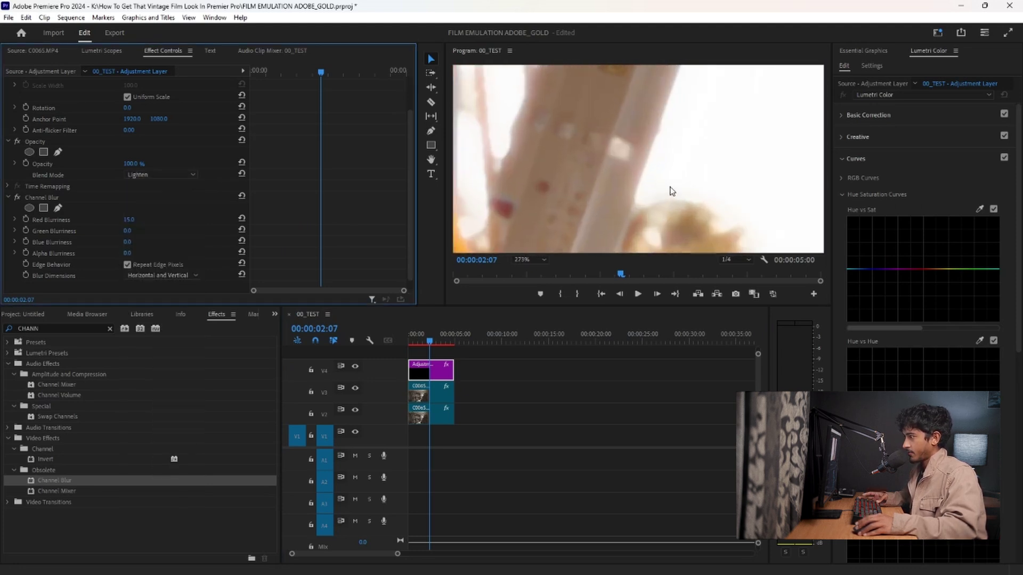
scroll(669, 192, down, 3)
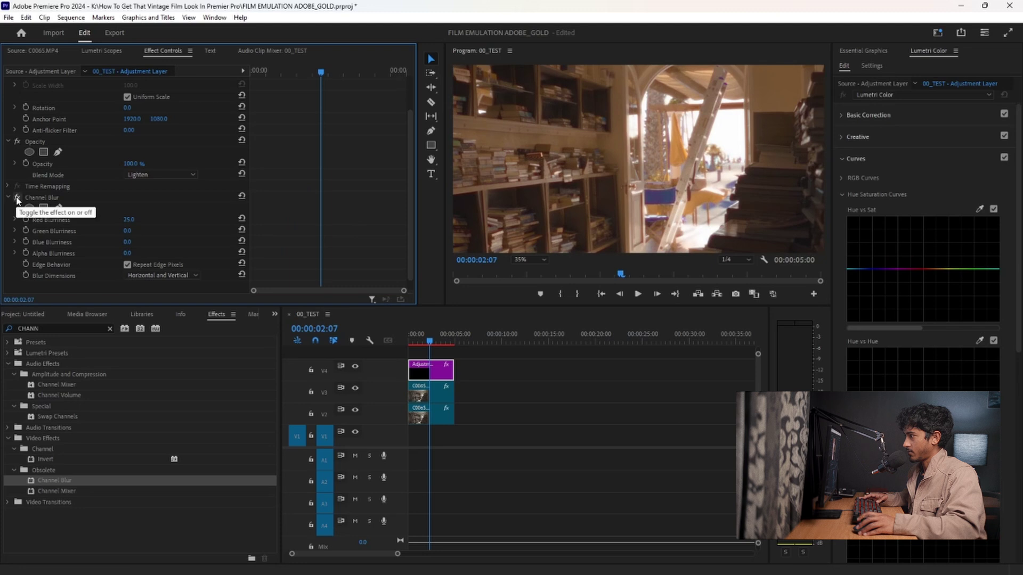
click(17, 197)
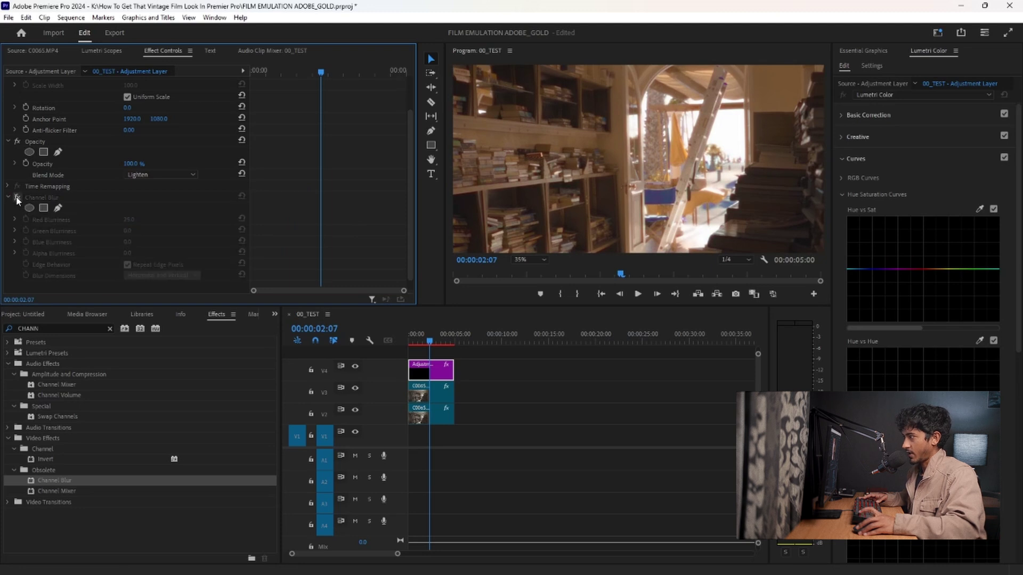
click(18, 197)
click(18, 198)
click(17, 198)
click(18, 198)
click(17, 198)
click(17, 197)
click(18, 198)
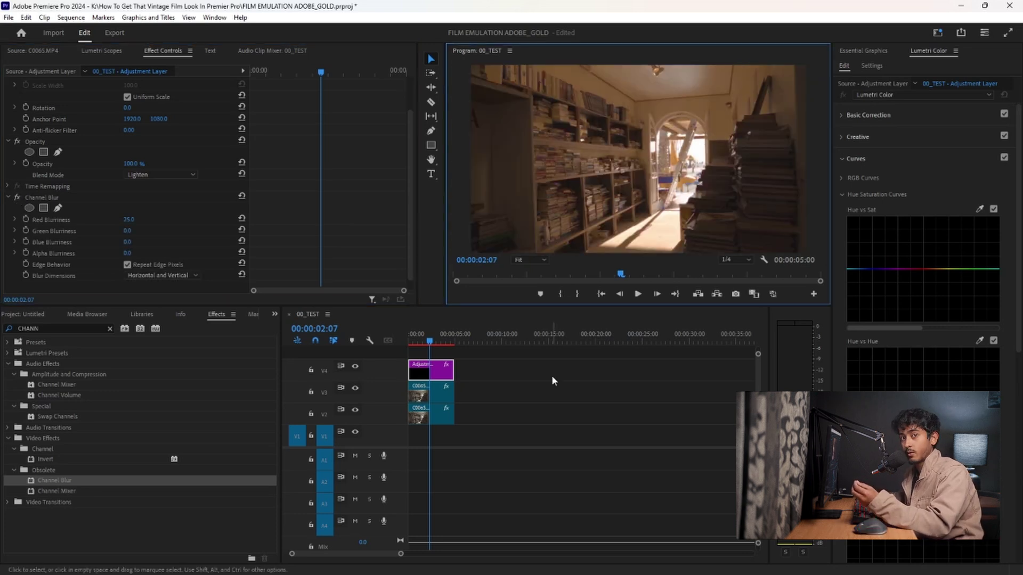
Create a second adjustment layer and place it on V5 at the sequence start, above the Channel Blur adjustment layer
click(445, 373)
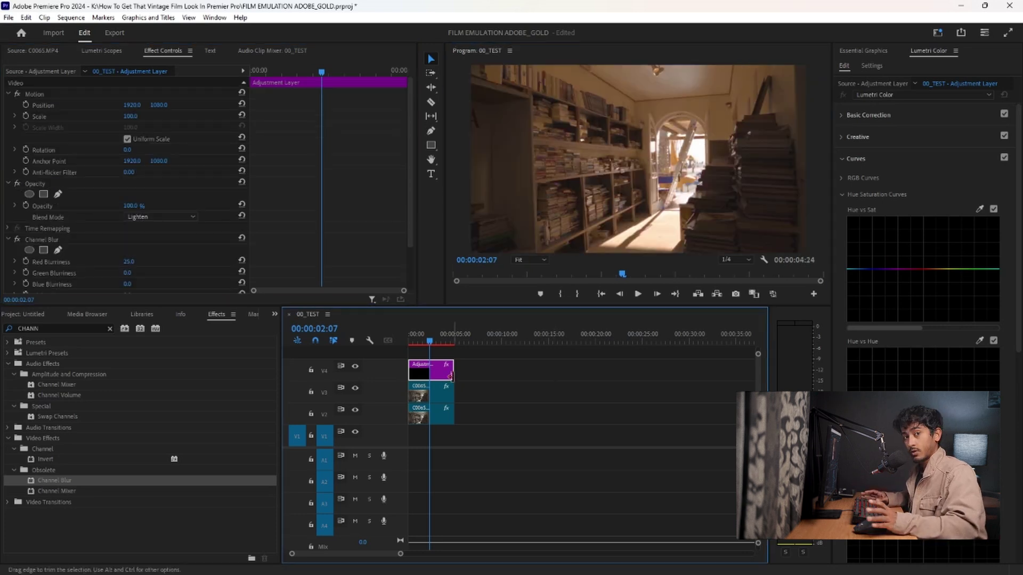
click(17, 318)
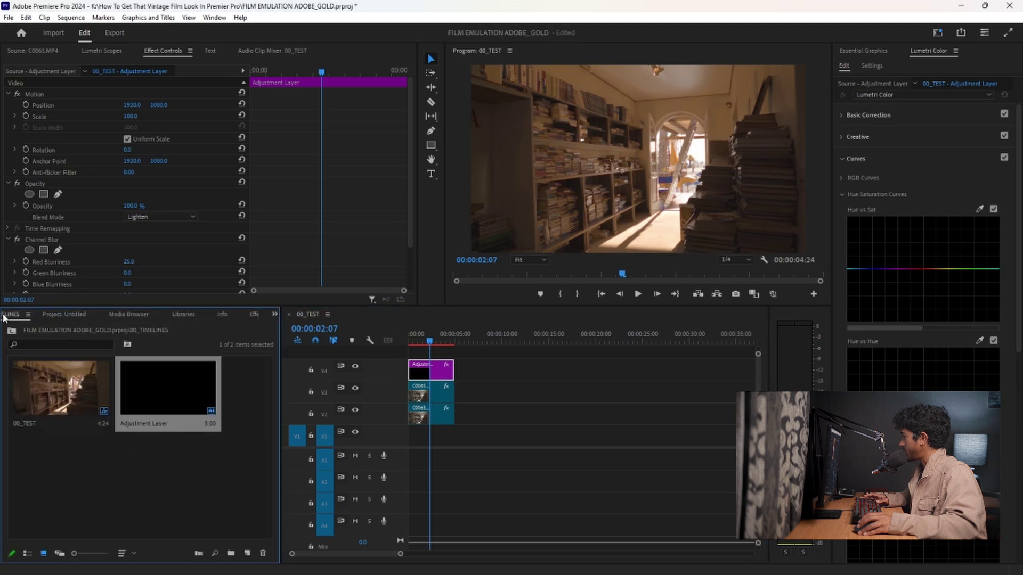
click(246, 553)
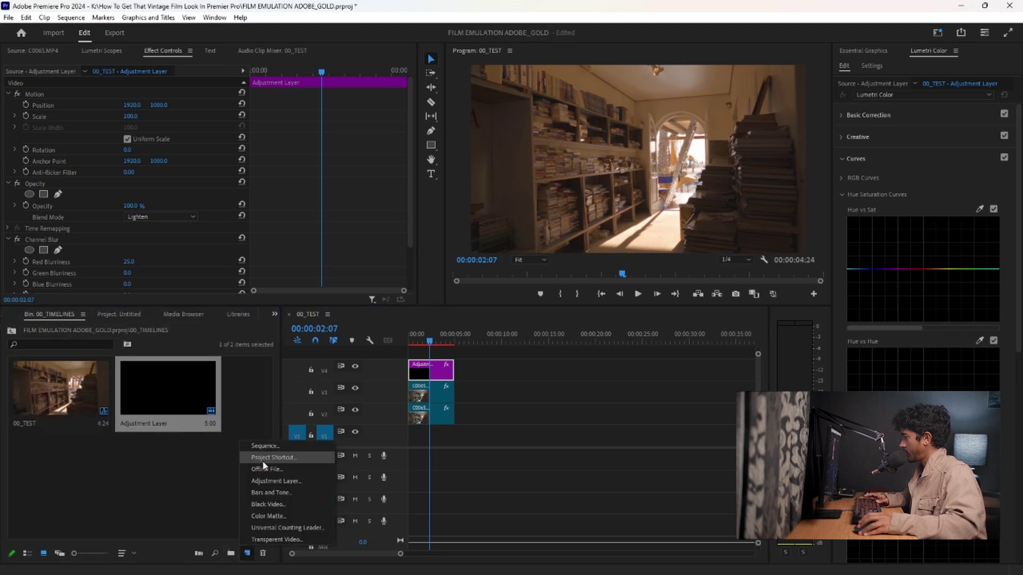
click(273, 481)
click(529, 336)
drag(241, 388, 418, 354)
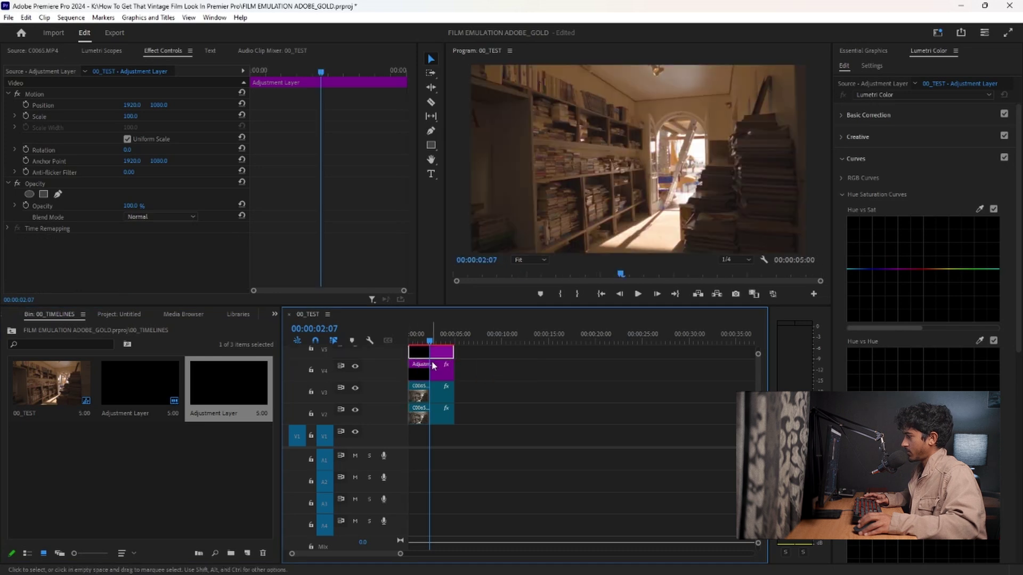
Search the effects for NOISE and apply Noise HLS Auto to the adjustment layer on V5
click(273, 317)
click(304, 404)
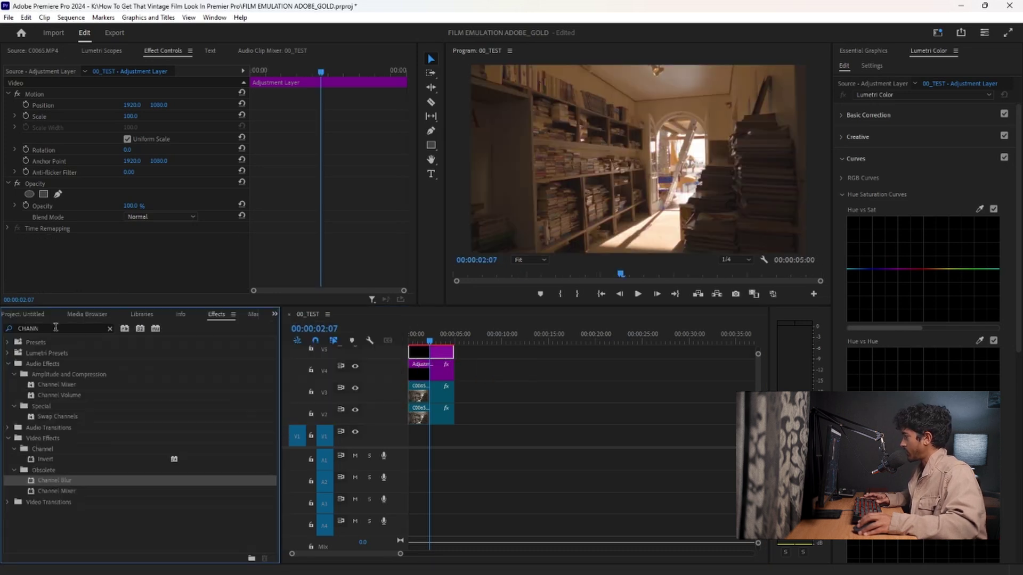
drag(56, 328, 3, 328)
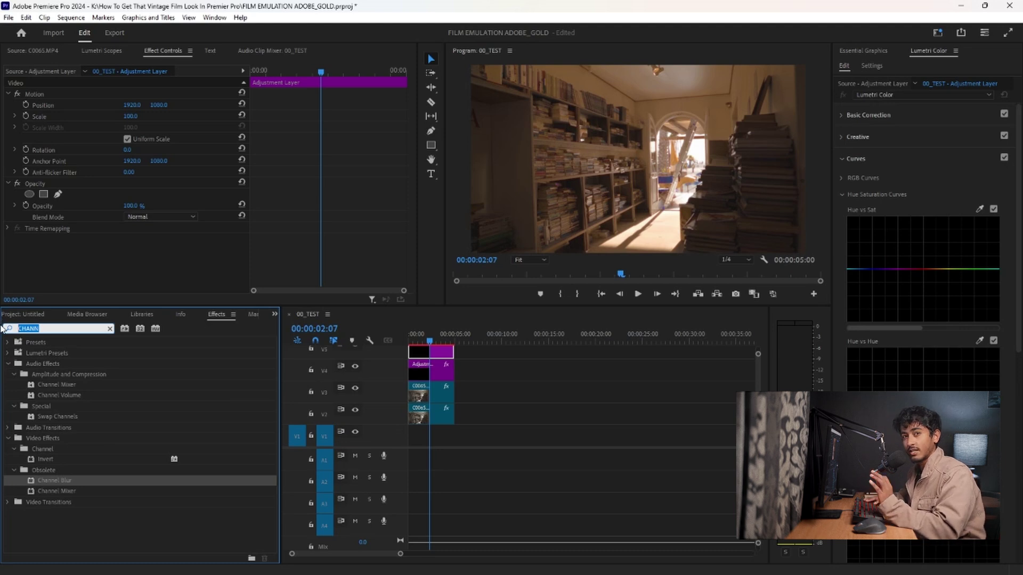
text(NOISE)
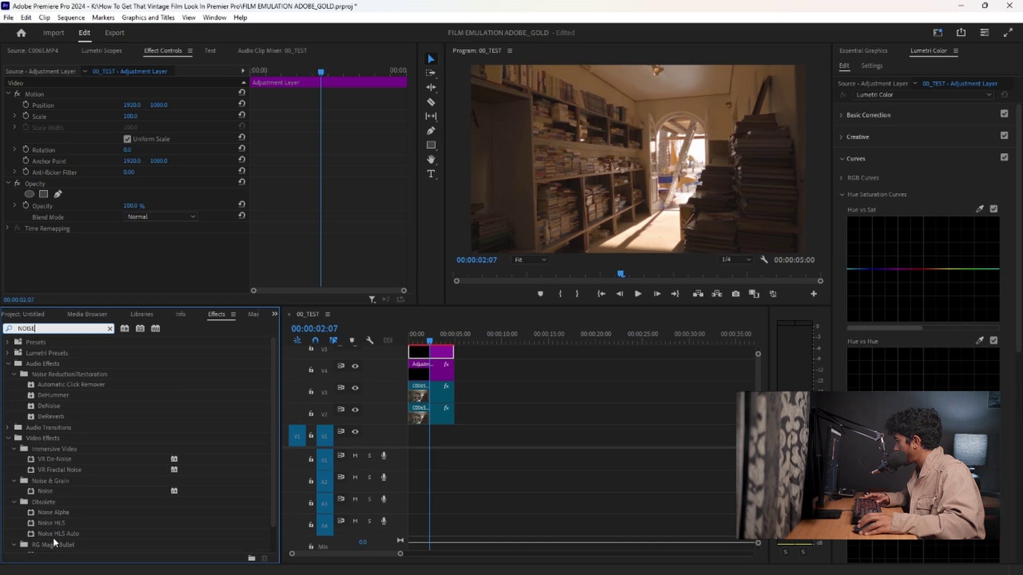
drag(53, 533, 430, 360)
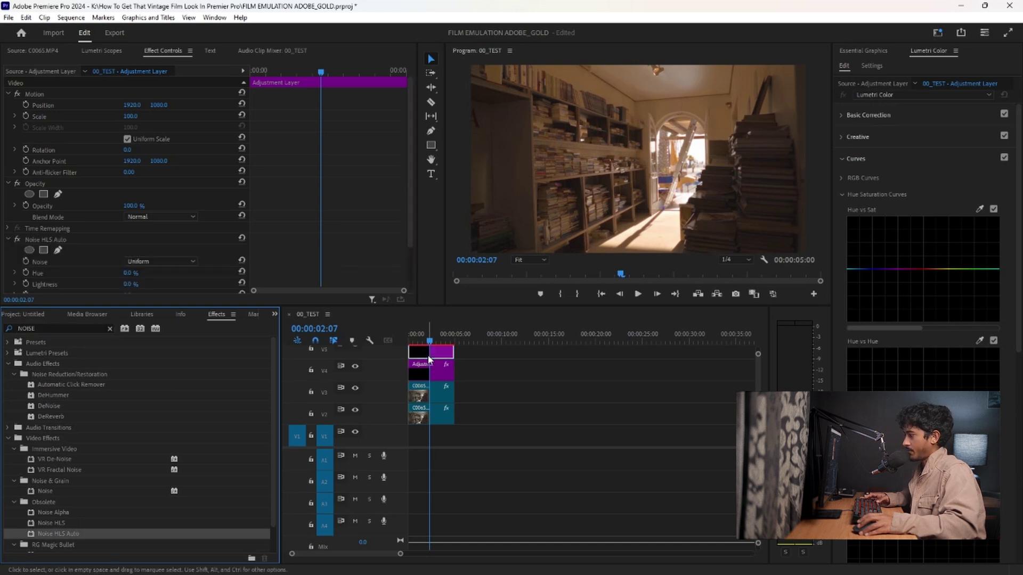
click(429, 359)
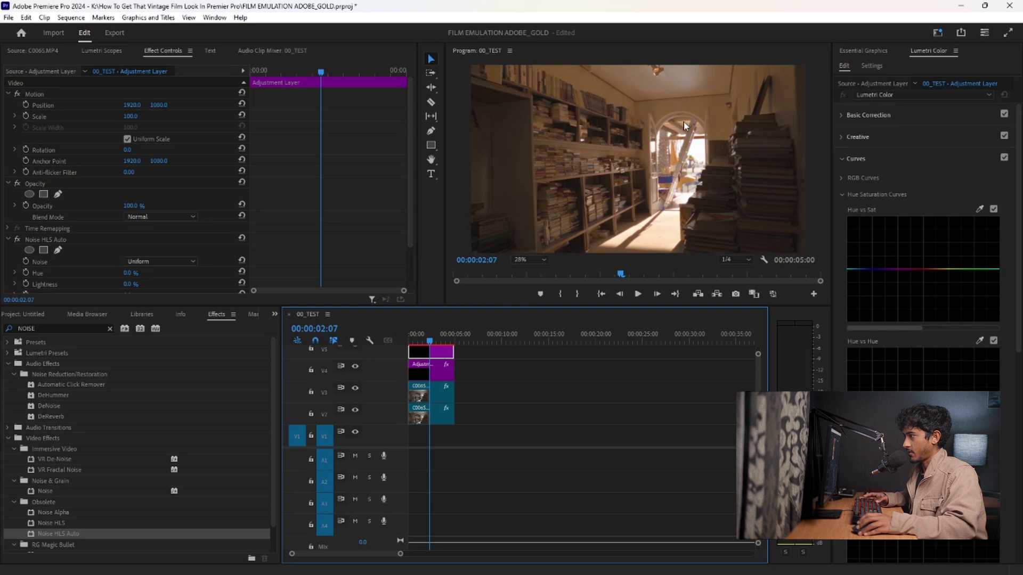
Set the Noise type of the Noise HLS Auto effect to Grain
scroll(681, 174, up, 5)
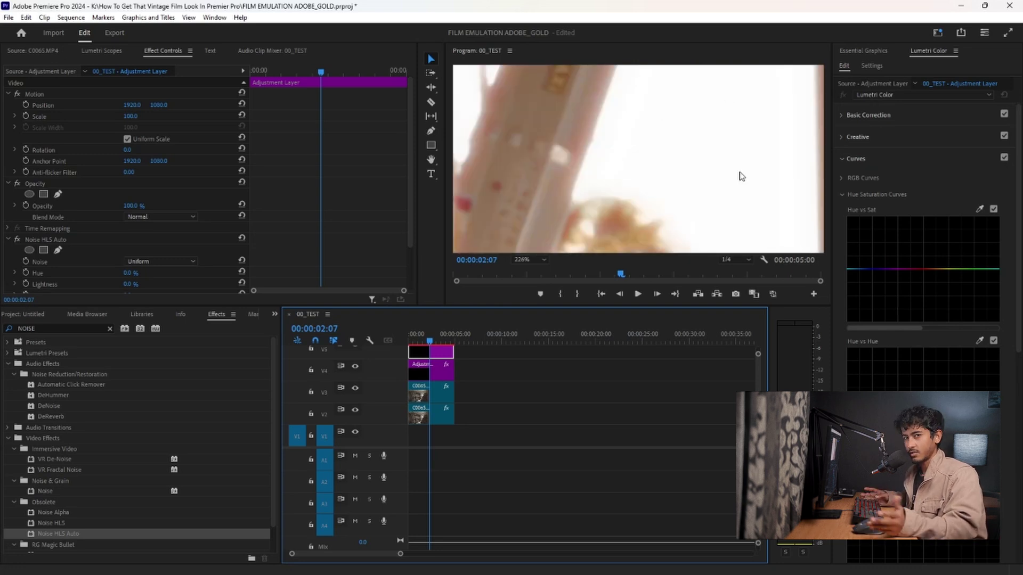
scroll(94, 244, down, 3)
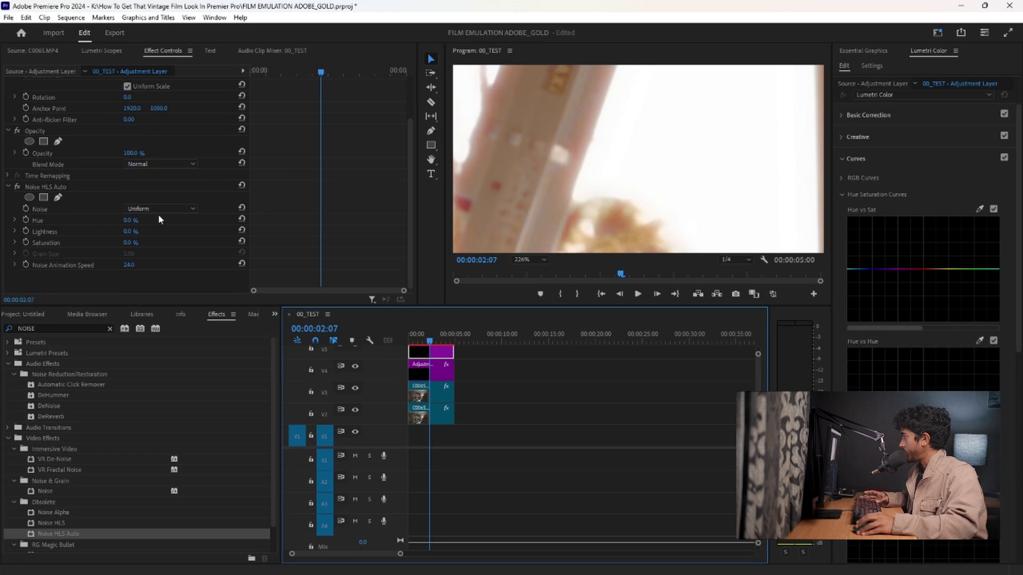
click(142, 209)
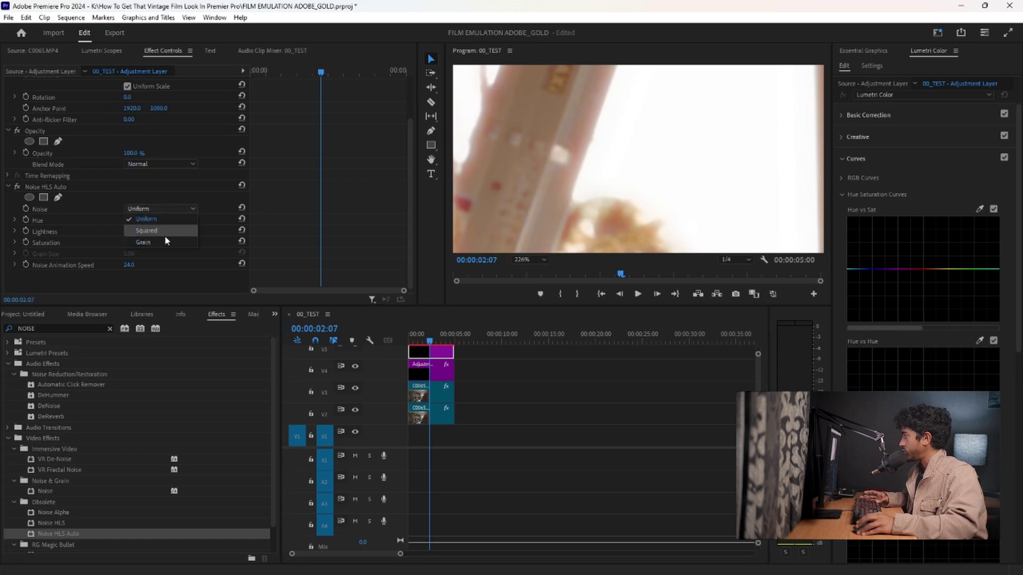
click(152, 243)
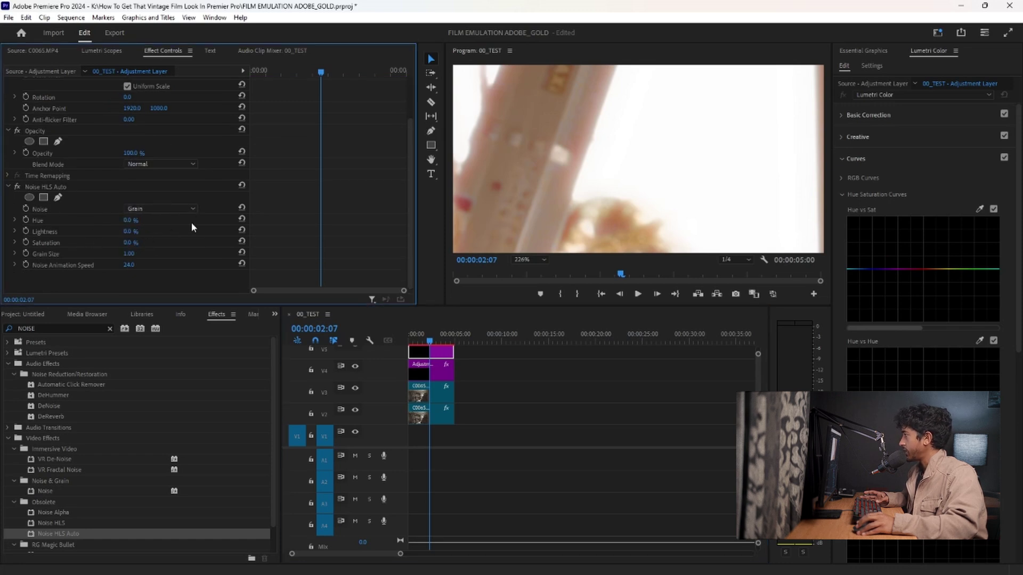
Set the Noise HLS Auto Lightness to 7% and check the whole frame in an enlarged Program monitor
click(125, 232)
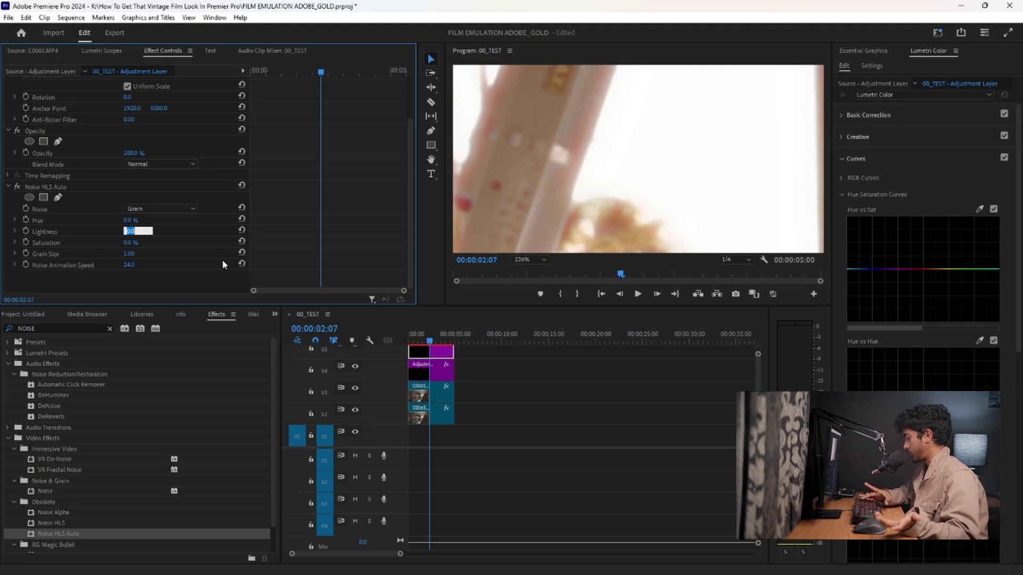
text(7)
key(Return)
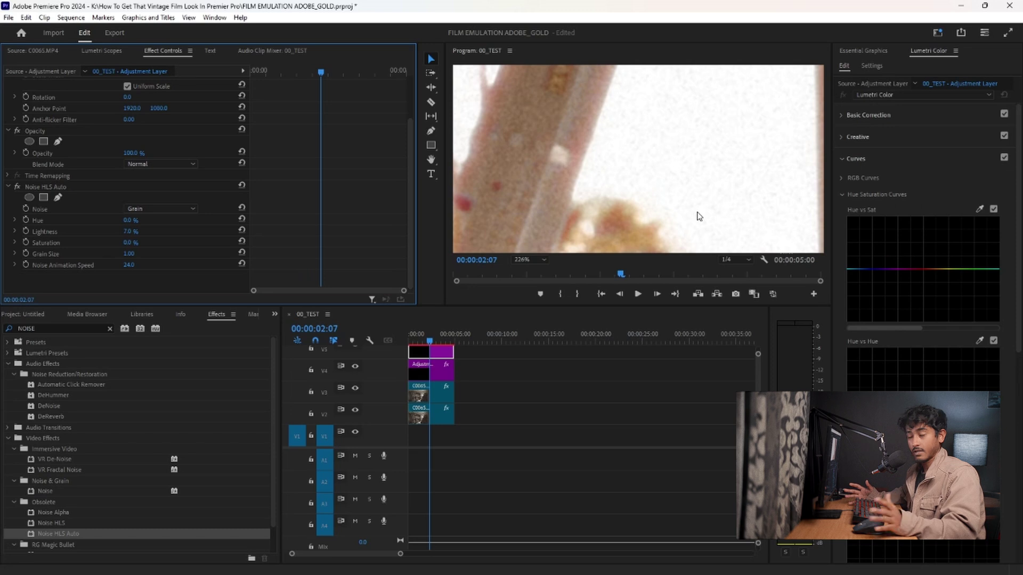
scroll(698, 216, down, 5)
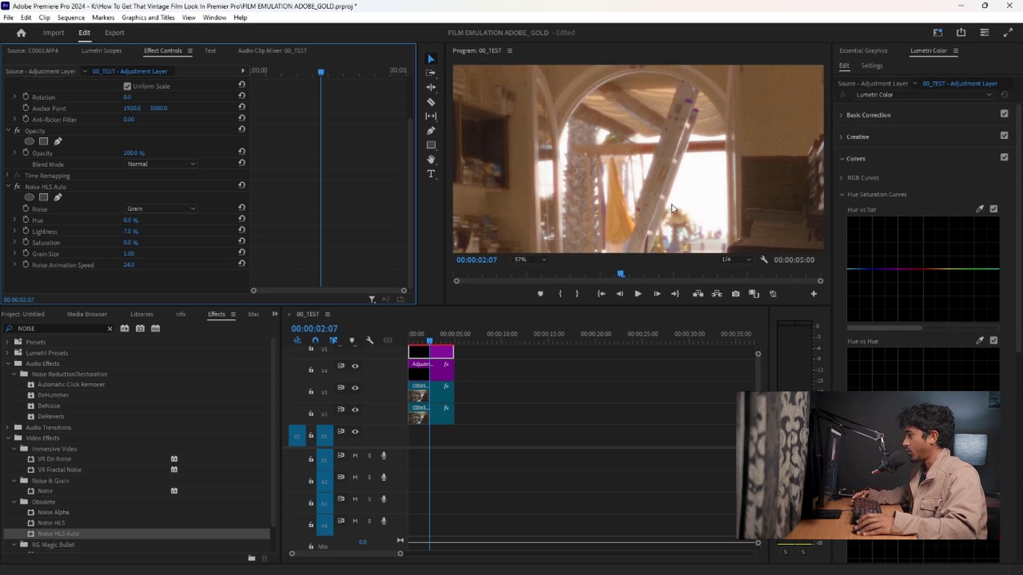
key(grave)
click(82, 518)
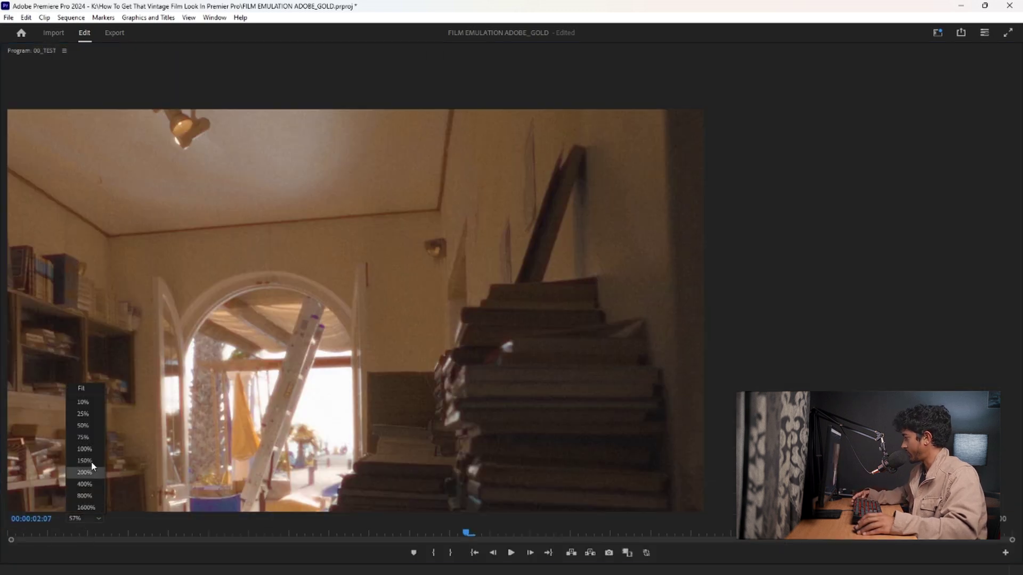
click(81, 387)
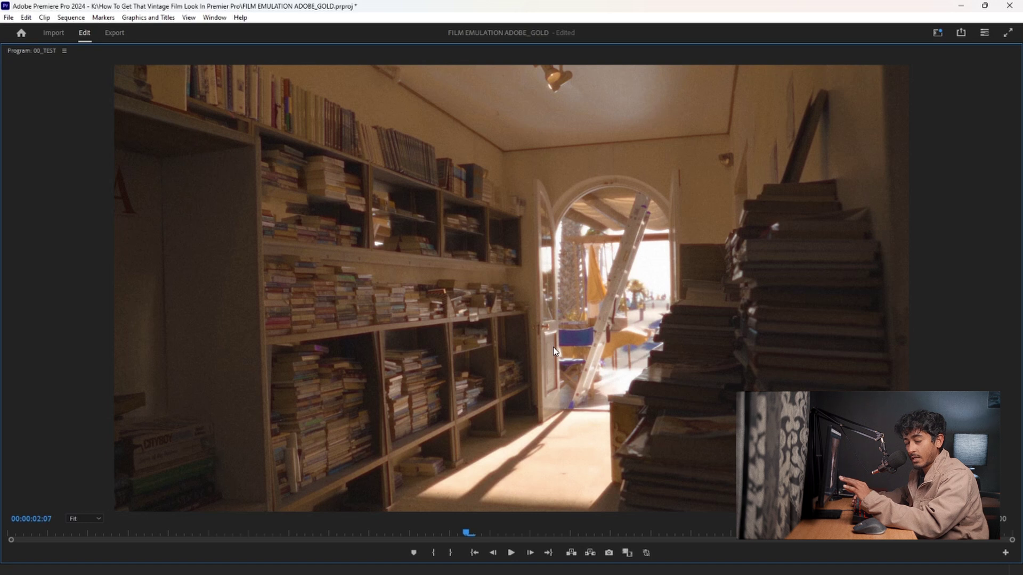
key(grave)
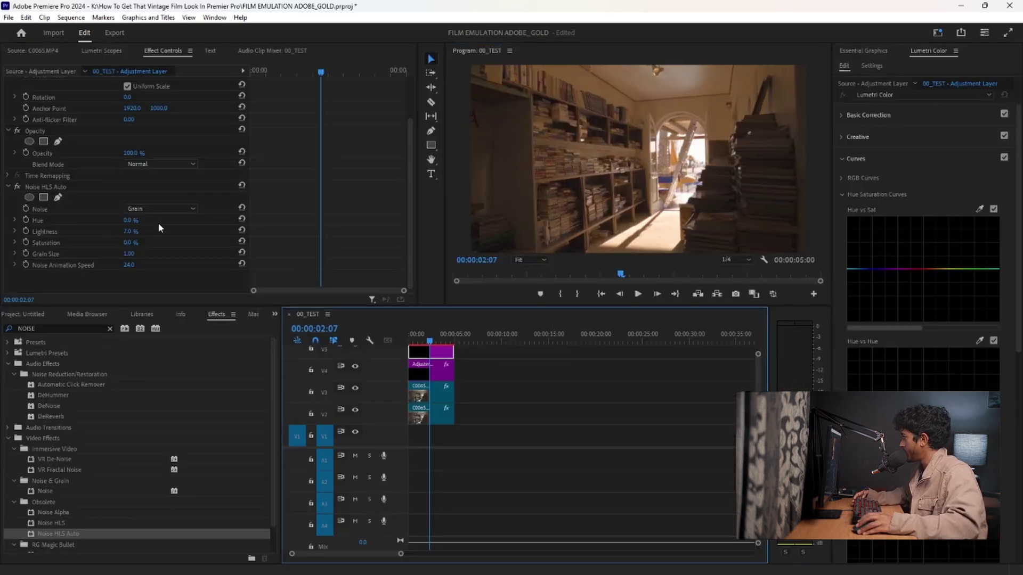
Set the Noise HLS Auto Lightness to 10% and inspect the grain up close in the enlarged Program monitor
click(125, 232)
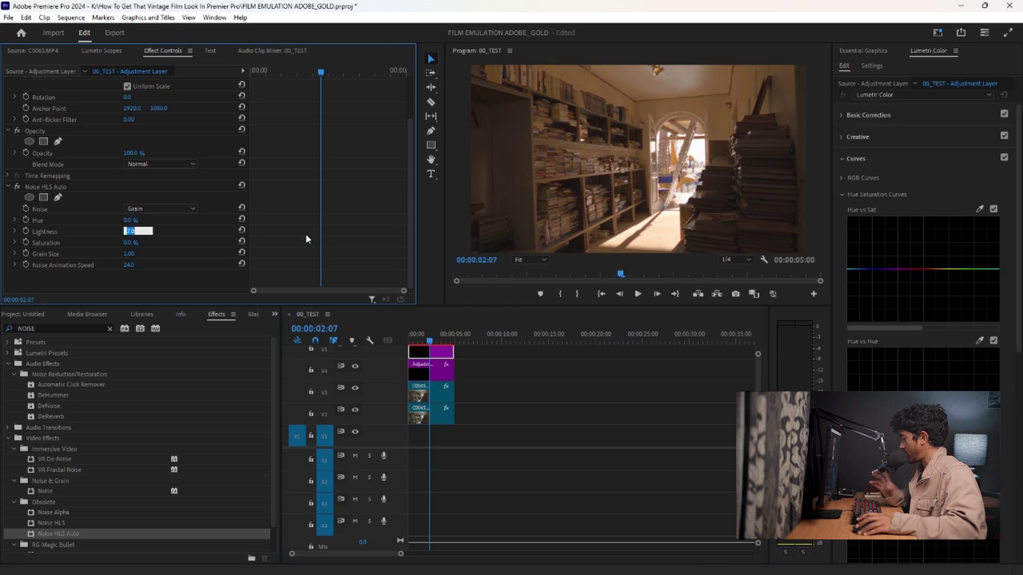
text(10)
key(Return)
key(grave)
scroll(629, 77, up, 3)
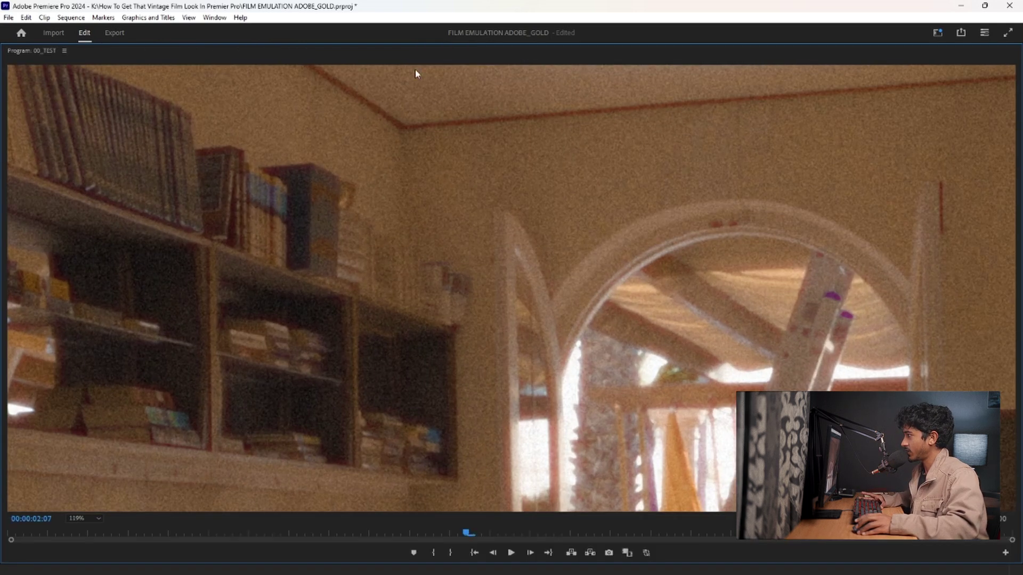
scroll(631, 154, up, 3)
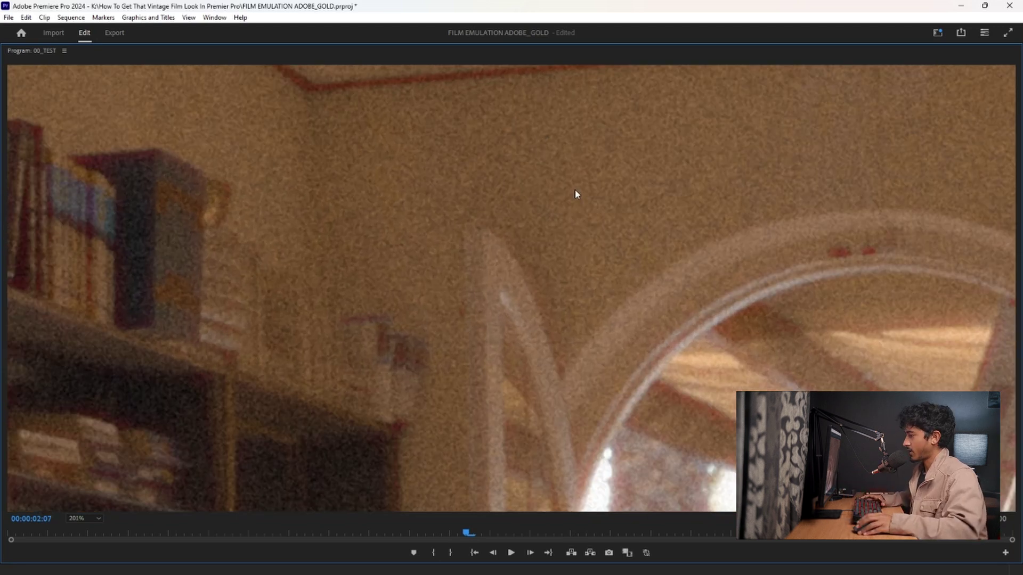
Scrub and play through the 00_TEST sequence to check the grain in motion
key(grave)
click(414, 345)
drag(414, 346, 438, 345)
scroll(624, 151, up, 3)
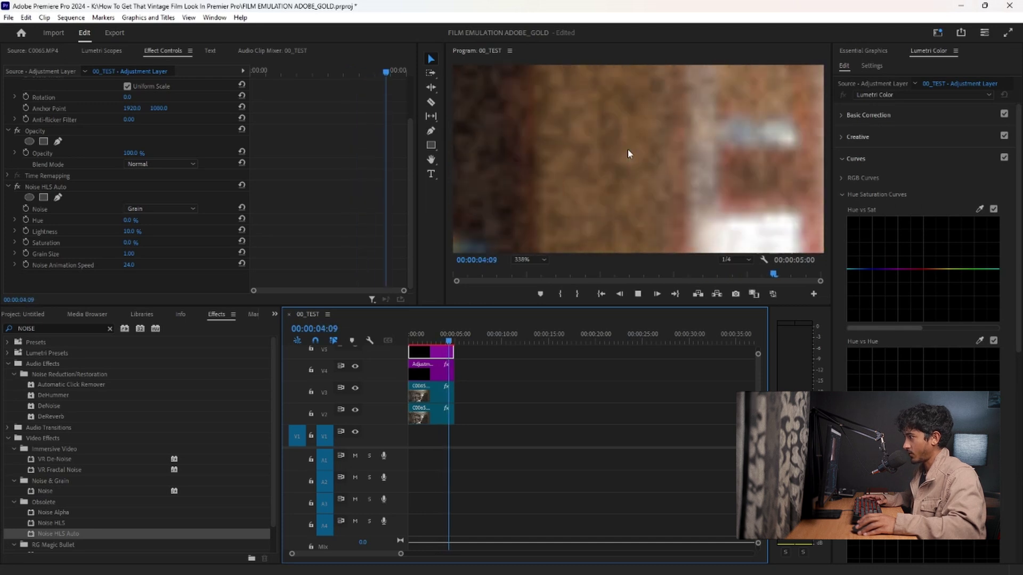
key(grave)
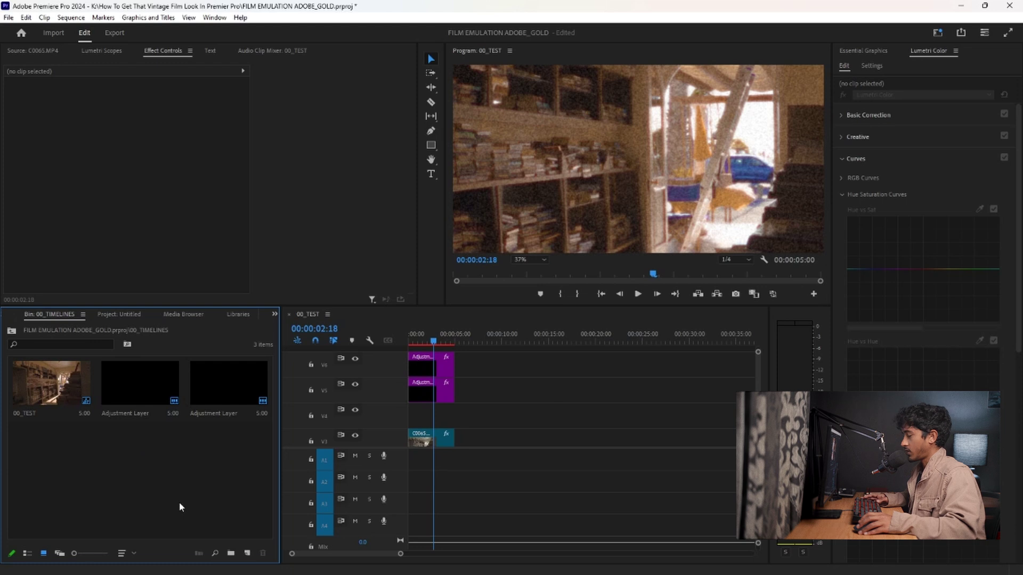
Create a third adjustment layer and place it on the empty V4 track, between the clips and the other adjustment layers
click(362, 415)
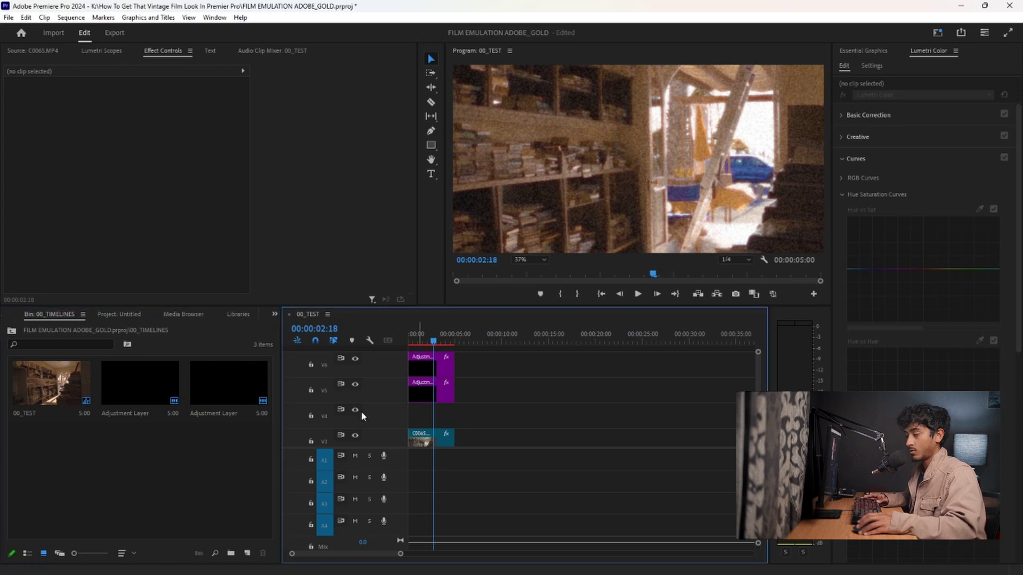
click(246, 553)
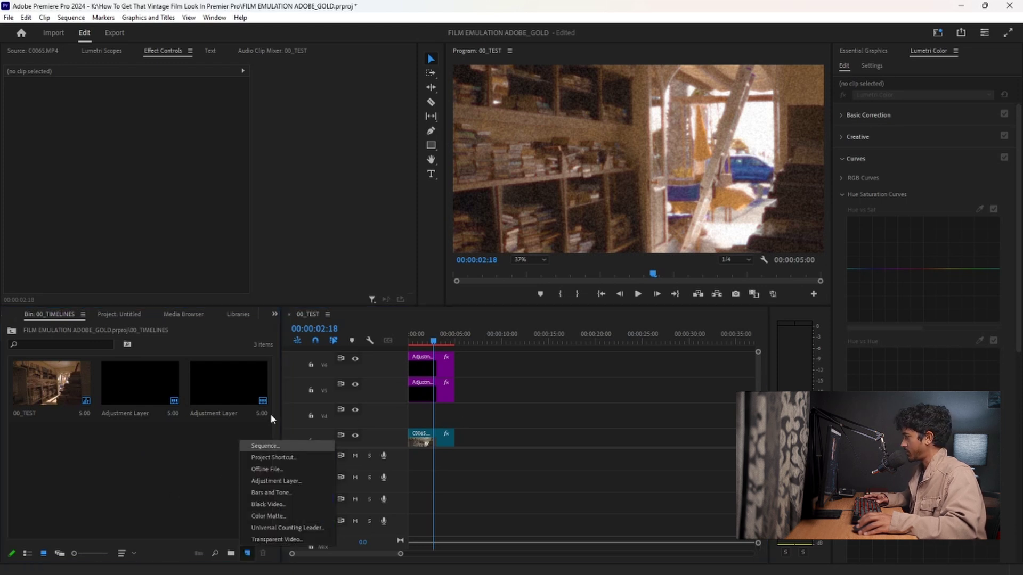
click(281, 478)
click(529, 335)
drag(62, 444, 432, 425)
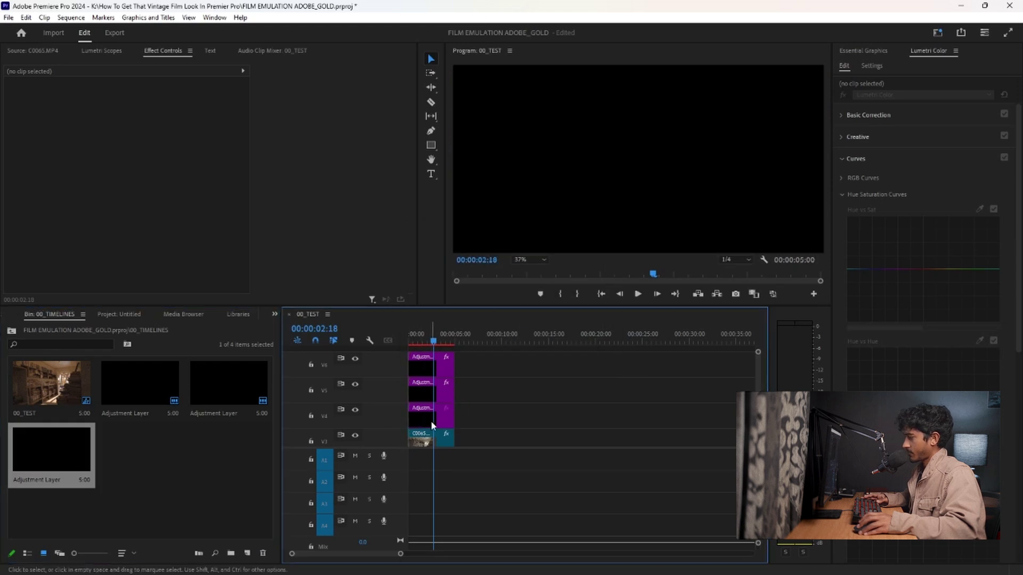
Raise the Creative Vibrance of the adjustment layer on V4 slightly in Lumetri Color
click(433, 425)
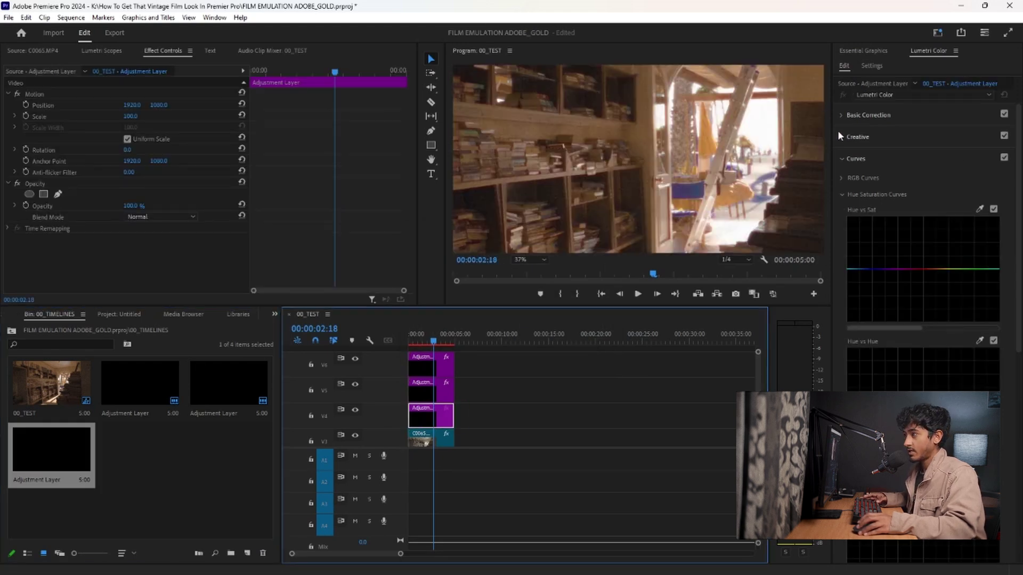
click(845, 137)
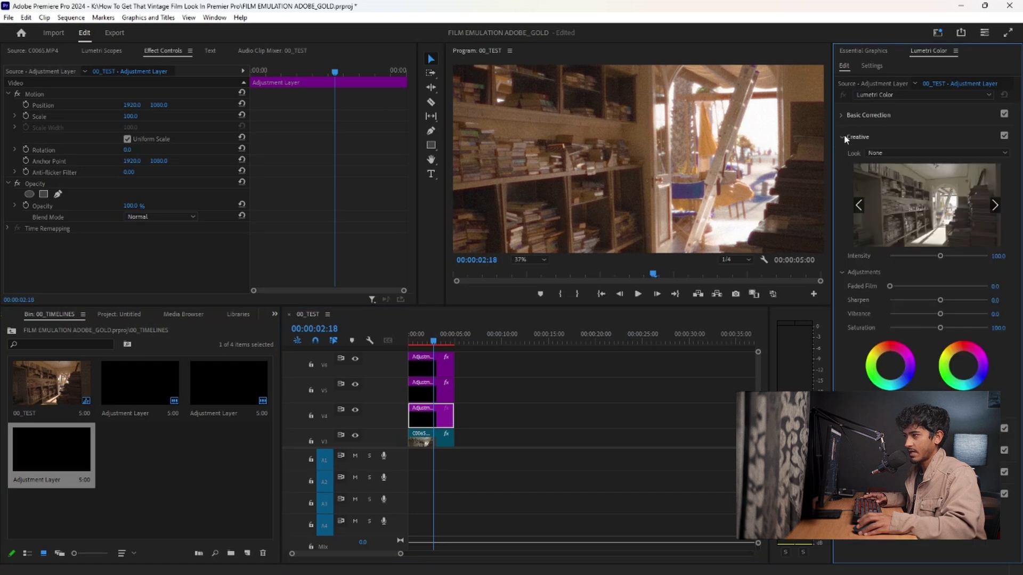
drag(942, 314, 956, 316)
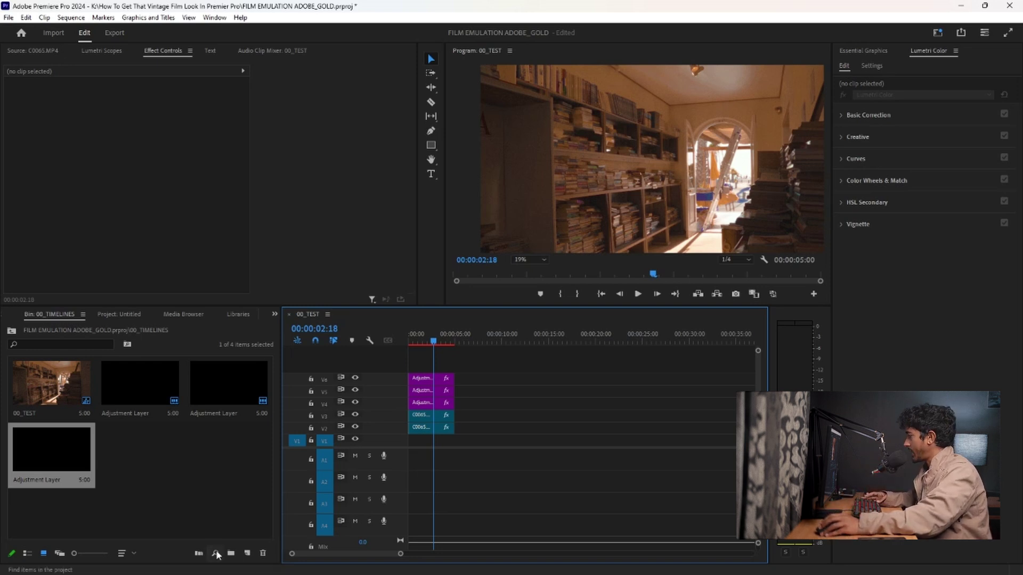
Create another adjustment layer and place it on the new V7 track, above all the other layers
click(247, 553)
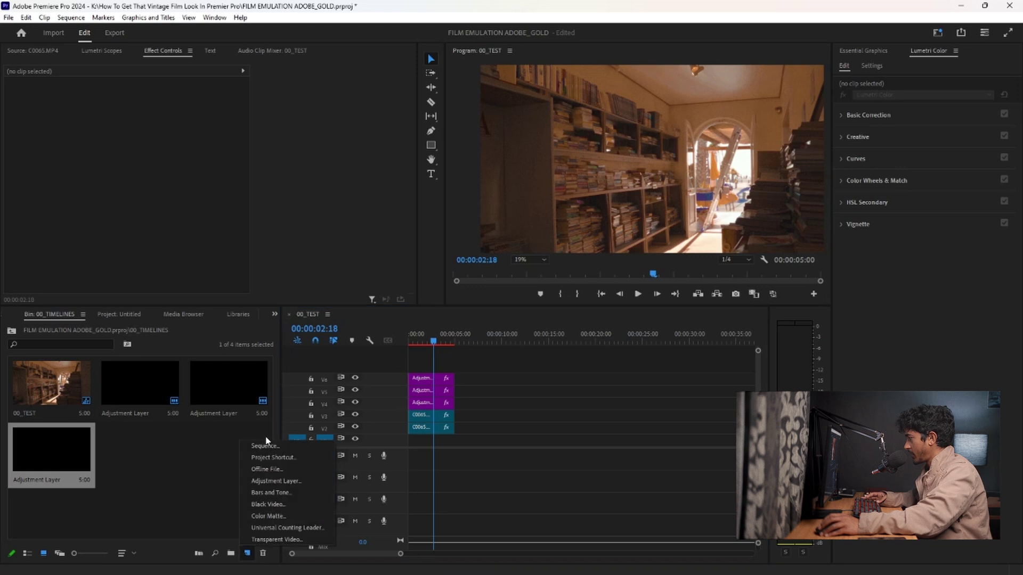
click(280, 483)
click(532, 337)
drag(114, 445, 430, 362)
Find the Crop video effect by searching for CROP and apply it to the adjustment layer on V7
click(275, 314)
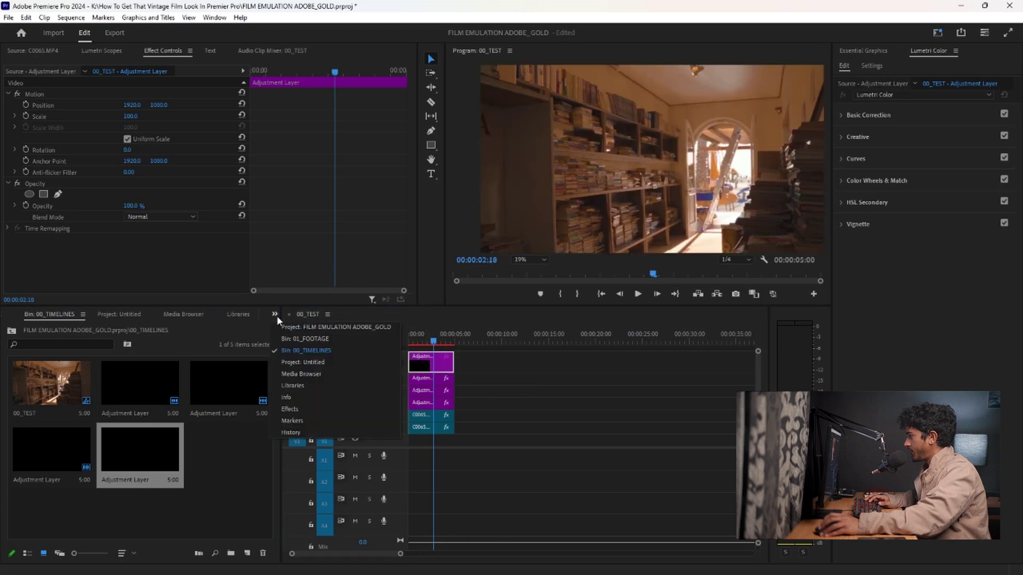
click(320, 409)
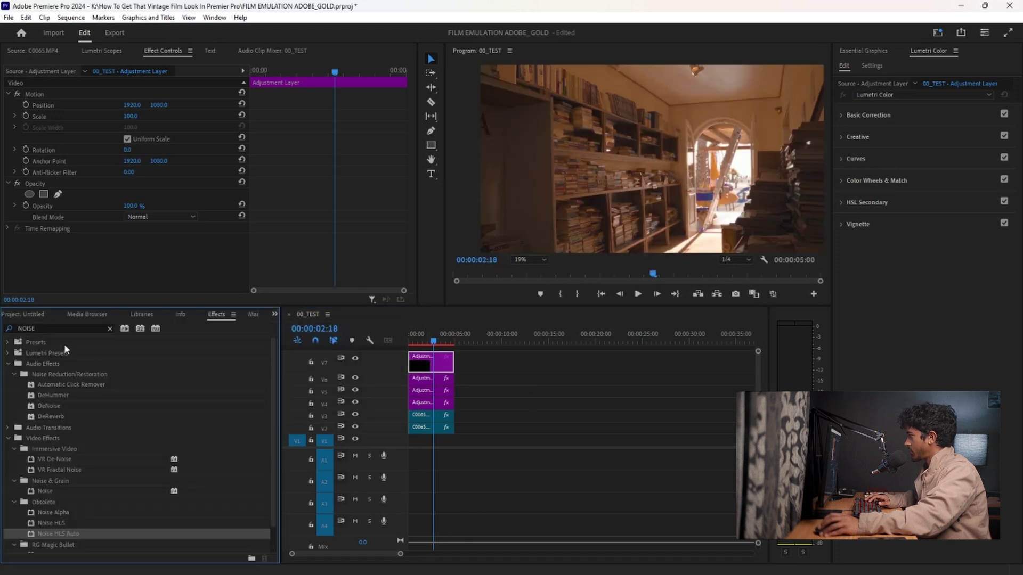
double_click(21, 328)
text(NO)
key(BackSpace)
key(BackSpace)
text(CR)
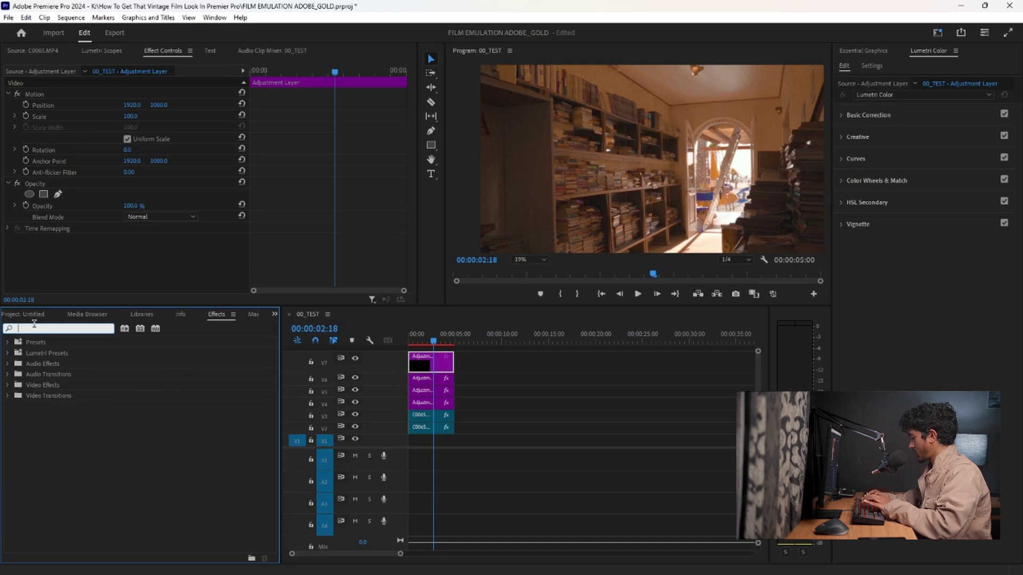
text(OP)
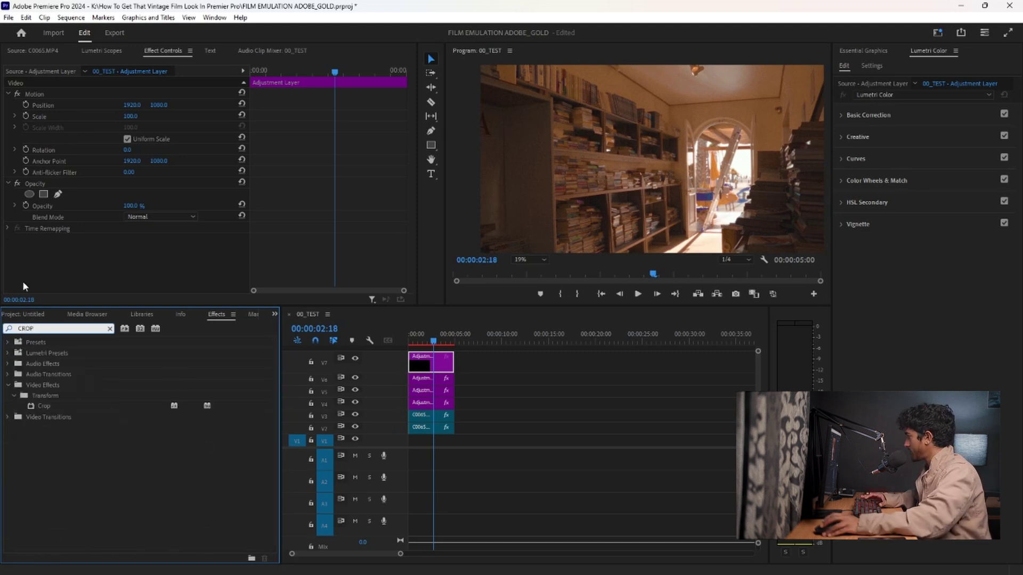
drag(40, 406, 433, 373)
Set the Crop effect's Left and Right values to 12.5% each
scroll(175, 189, down, 2)
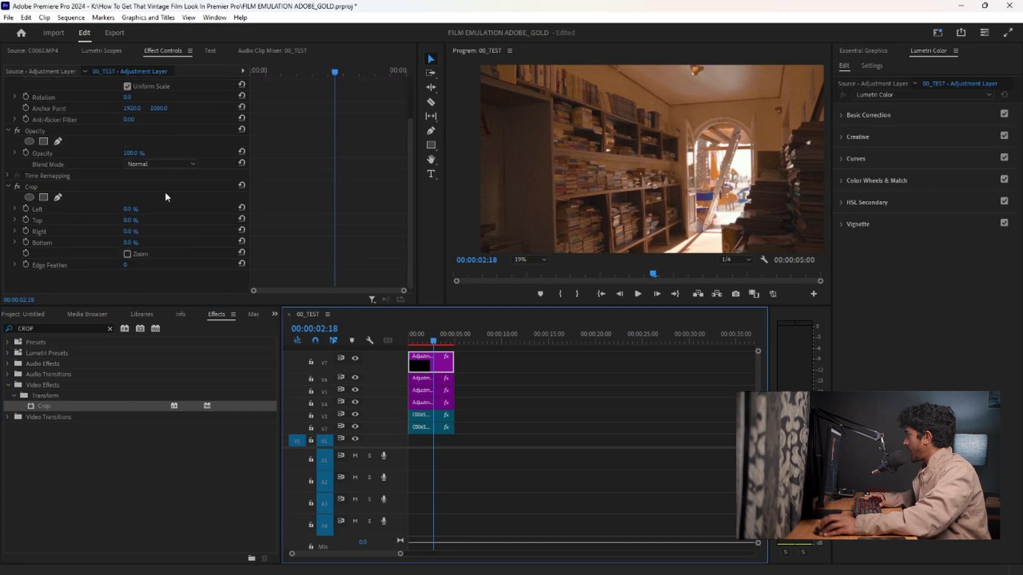
click(131, 209)
text(12)
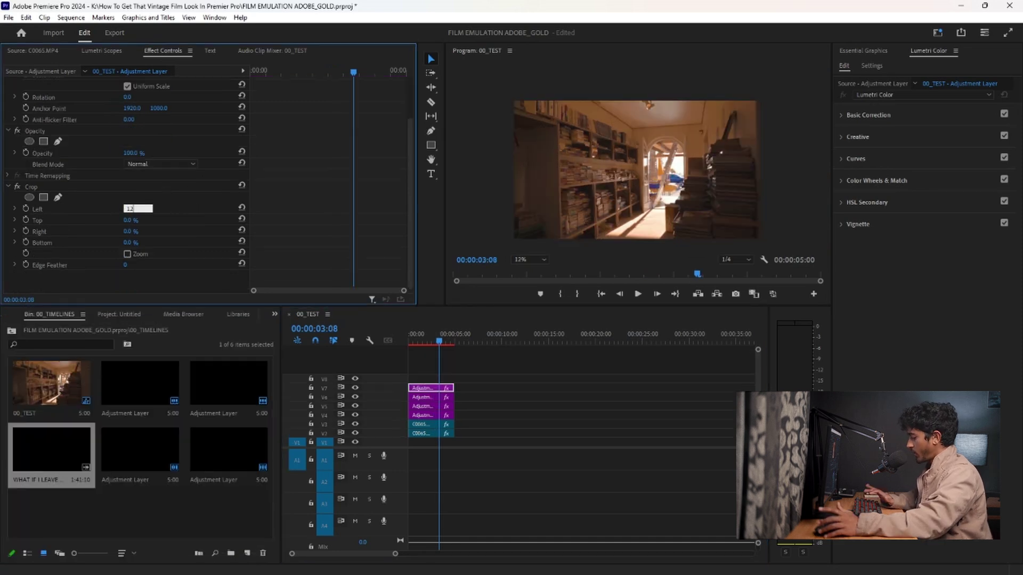
text(.5)
key(Return)
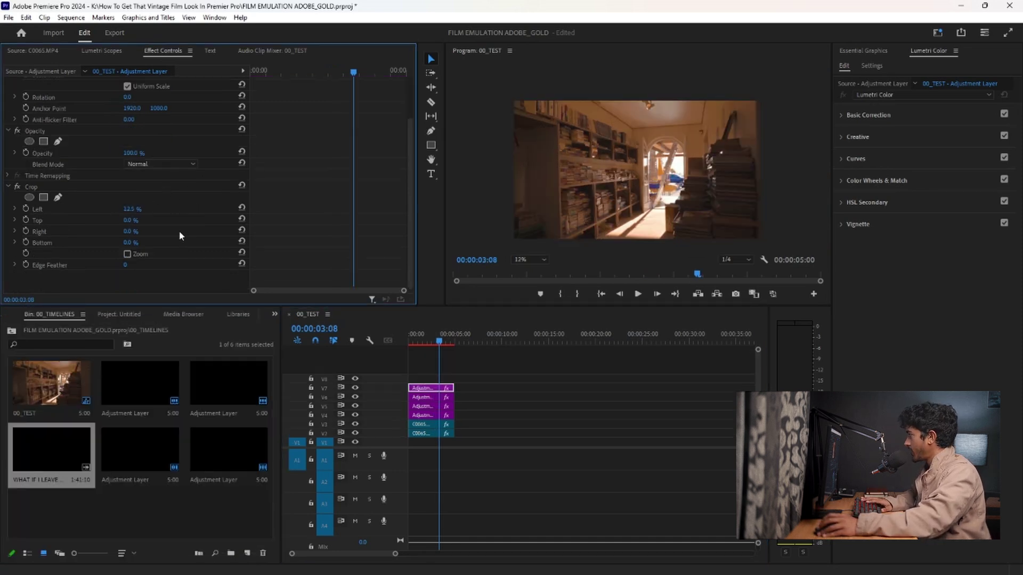
click(136, 230)
text(12.5)
key(Return)
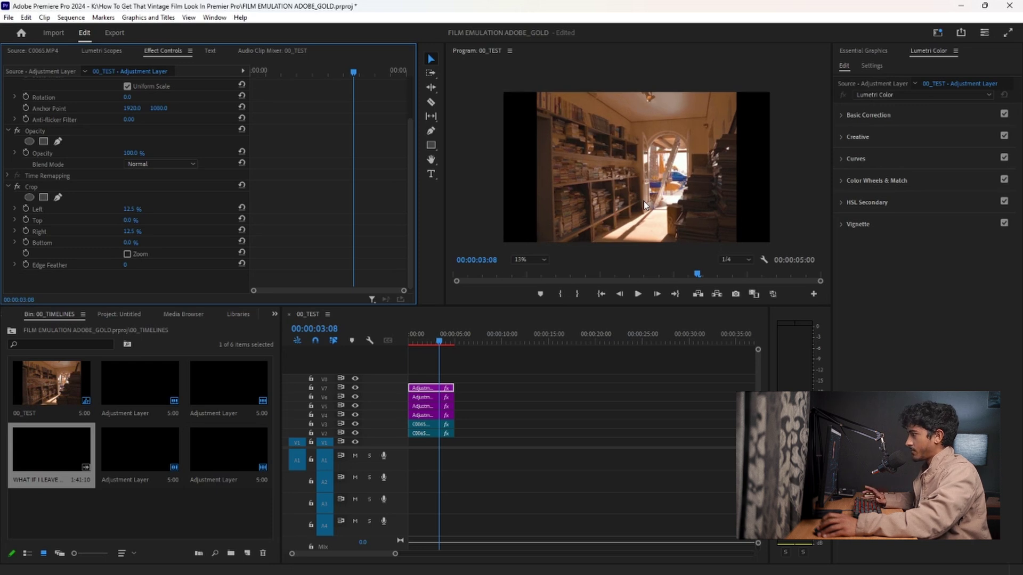
Enlarge the Program monitor and set its zoom level to Fit to check the cropped frame
key(grave)
click(85, 518)
click(88, 394)
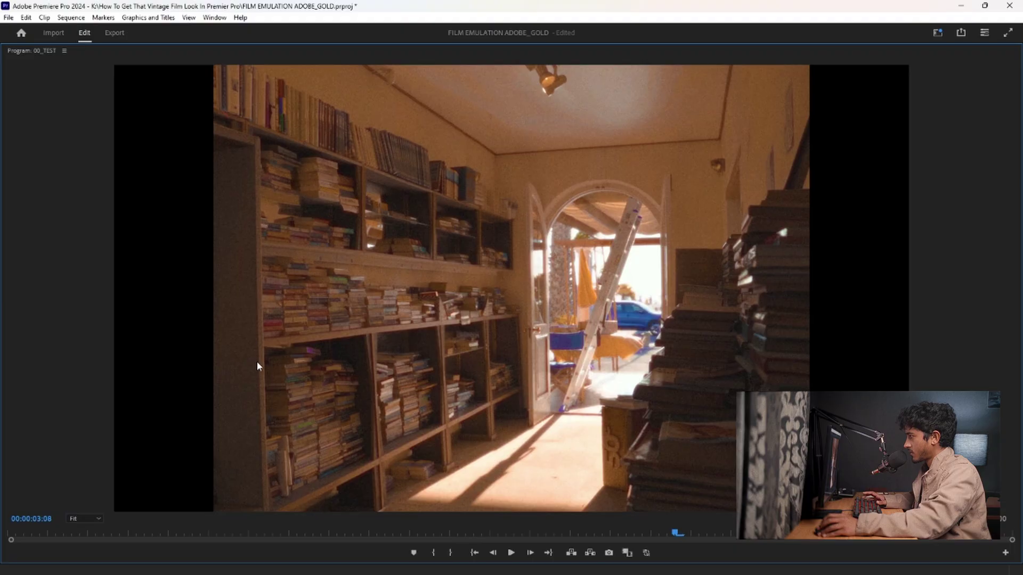